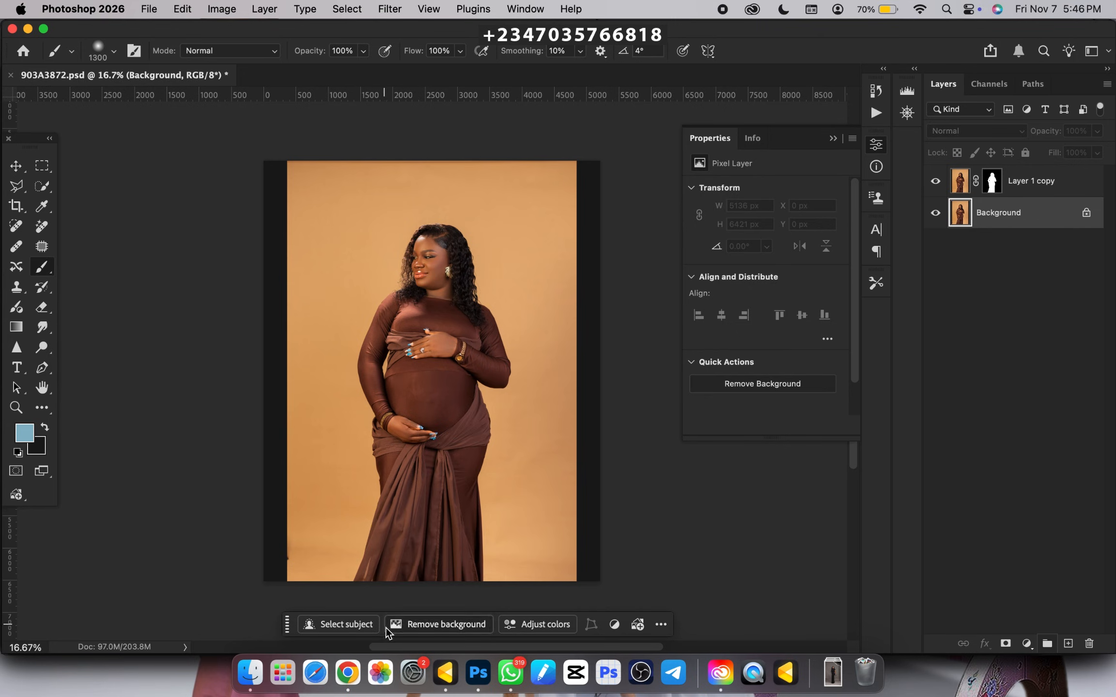
- Switch to Chrome, open a new tab in a full-screen window and load pinterest.com
{"action": "left_click", "coordinate": [348, 676]}
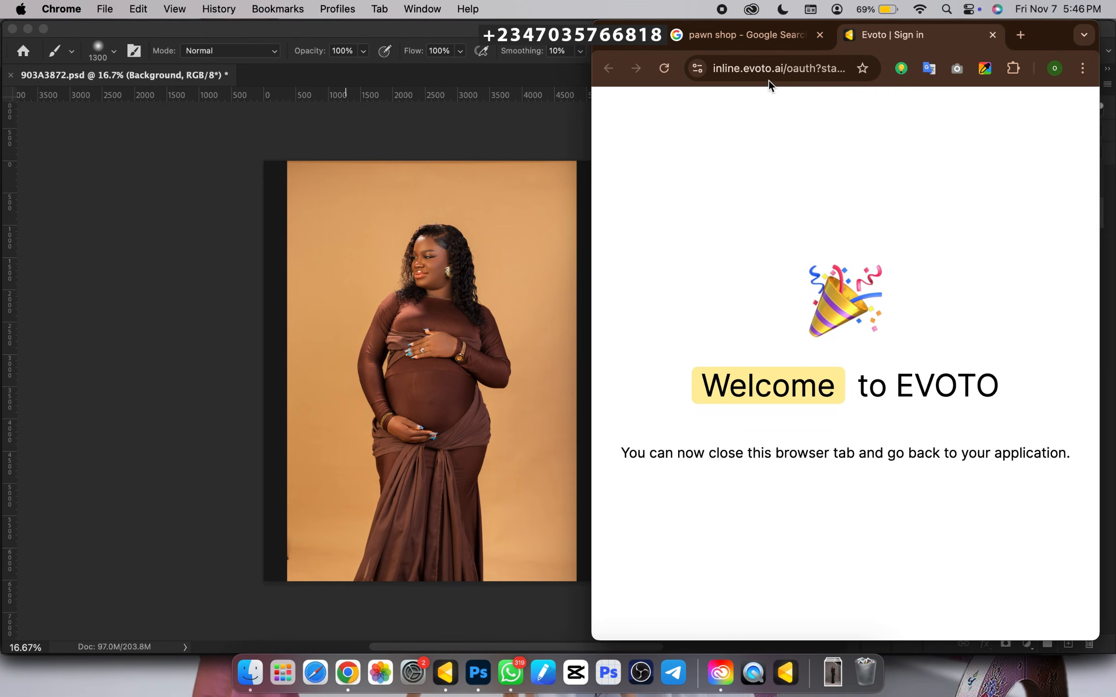
{"action": "left_click", "coordinate": [1021, 36]}
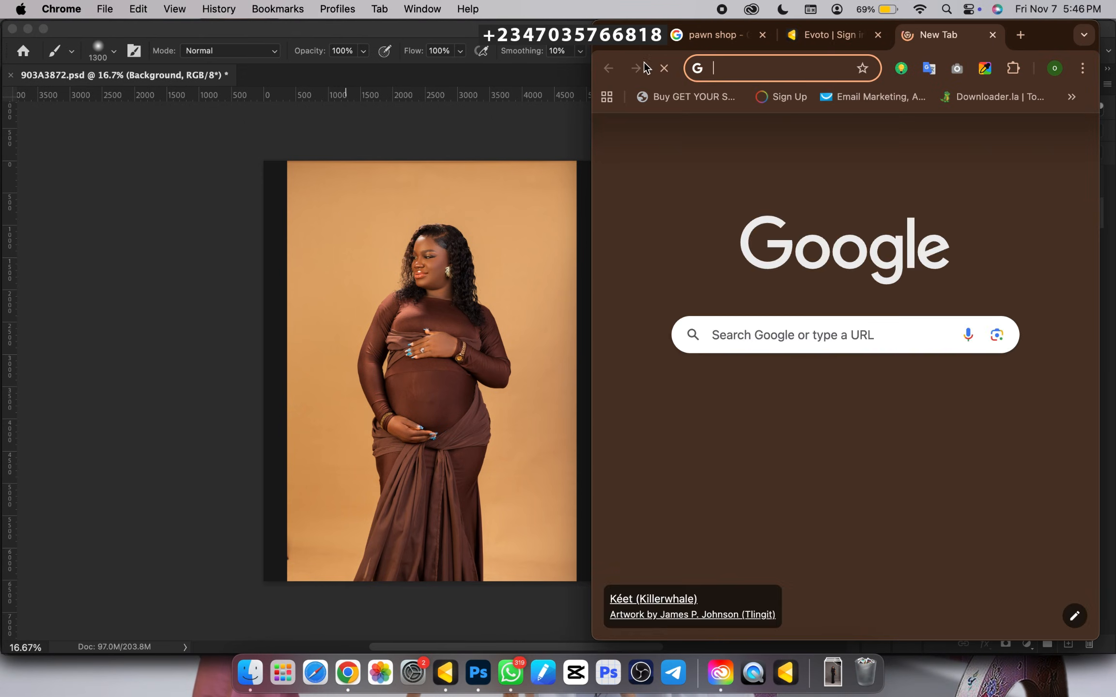
{"action": "left_click", "coordinate": [634, 35]}
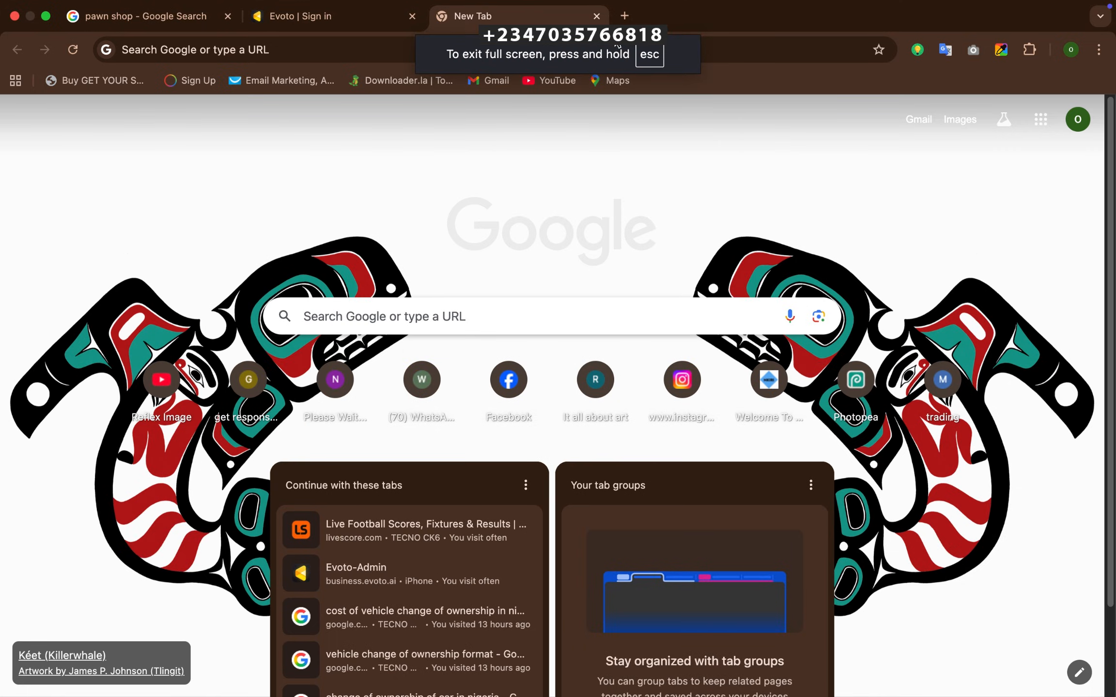
{"action": "left_click", "coordinate": [303, 57]}
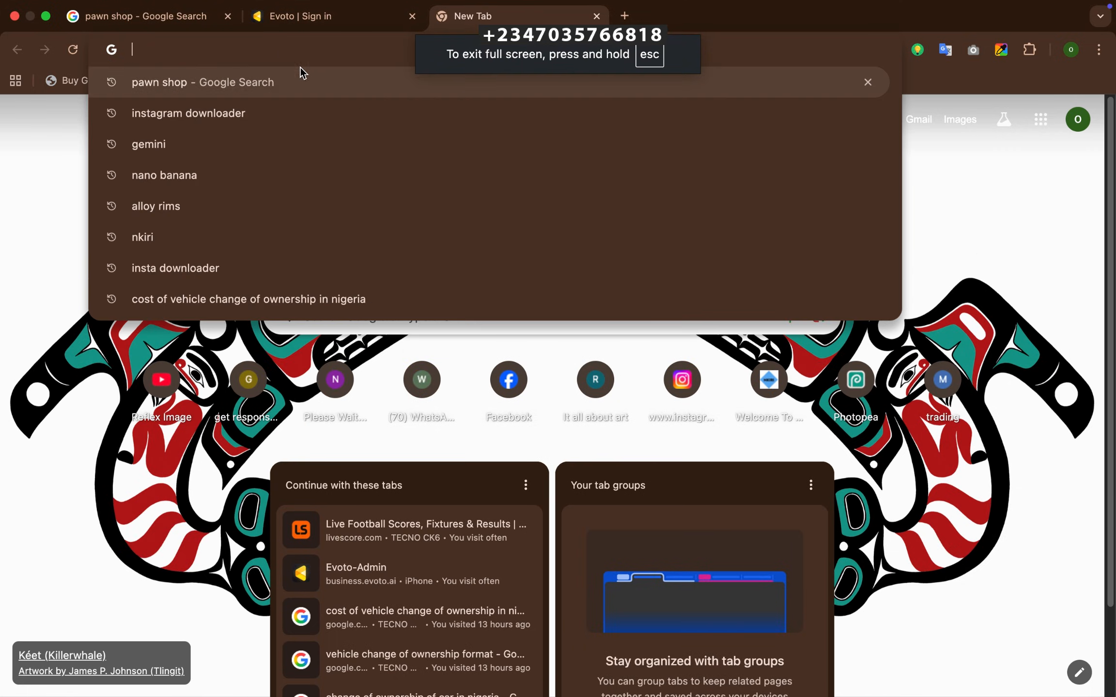
{"action": "type", "text": "pinterest.com"}
{"action": "key", "text": "Return"}
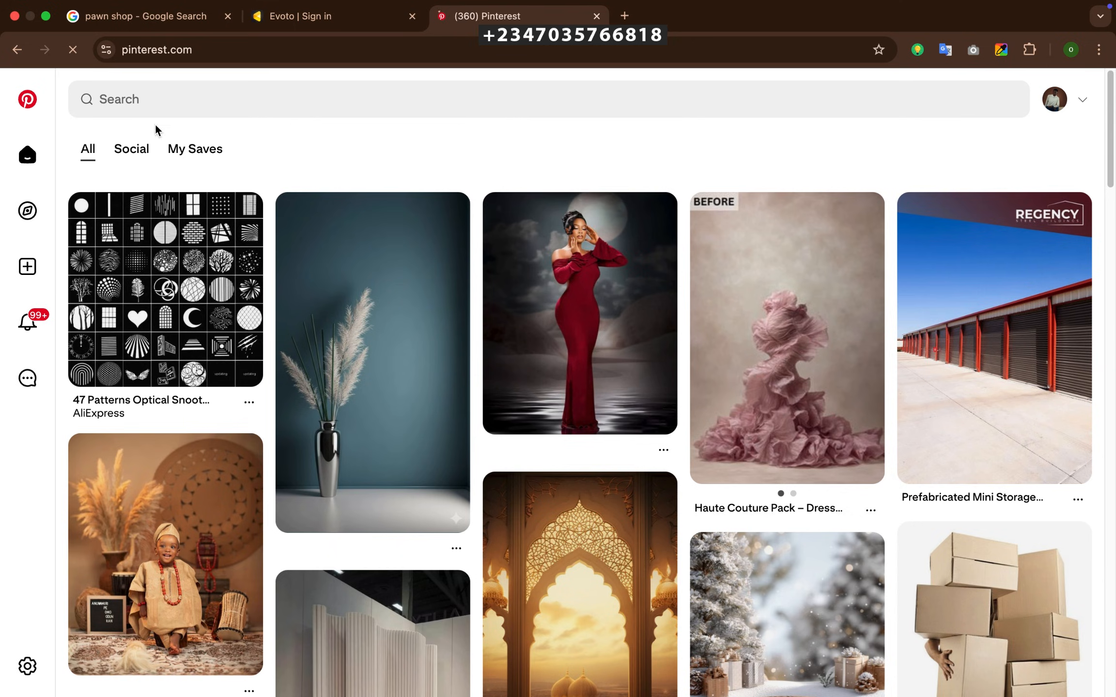
- Search Pinterest for "maternity background"
{"action": "left_click", "coordinate": [158, 99]}
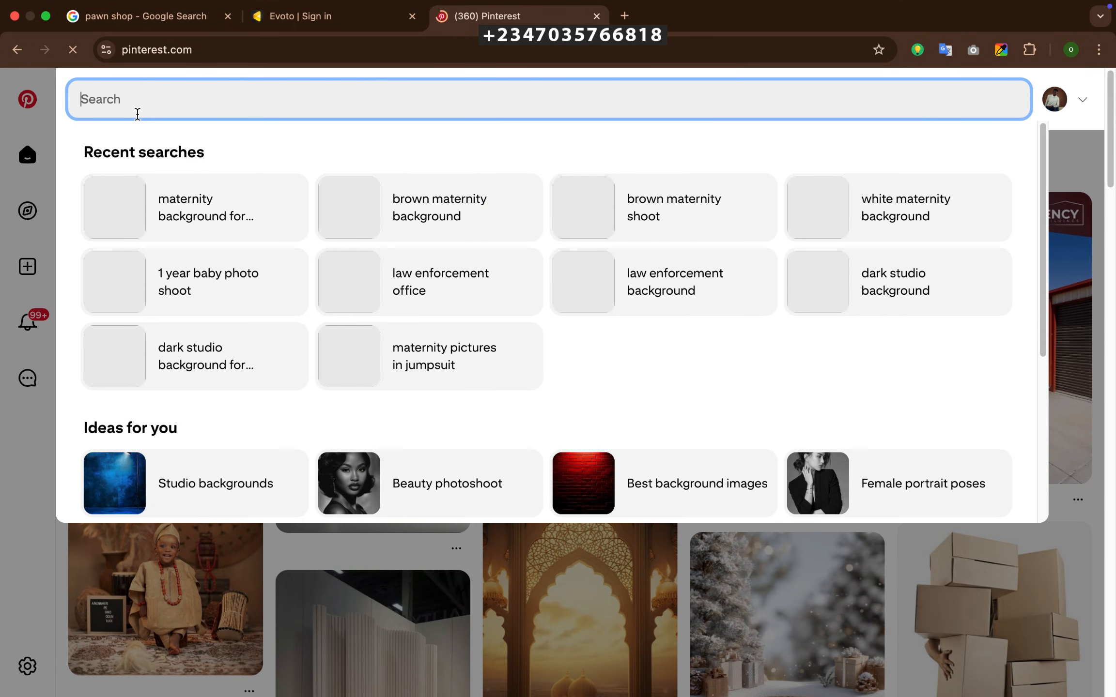
{"action": "type", "text": "mate"}
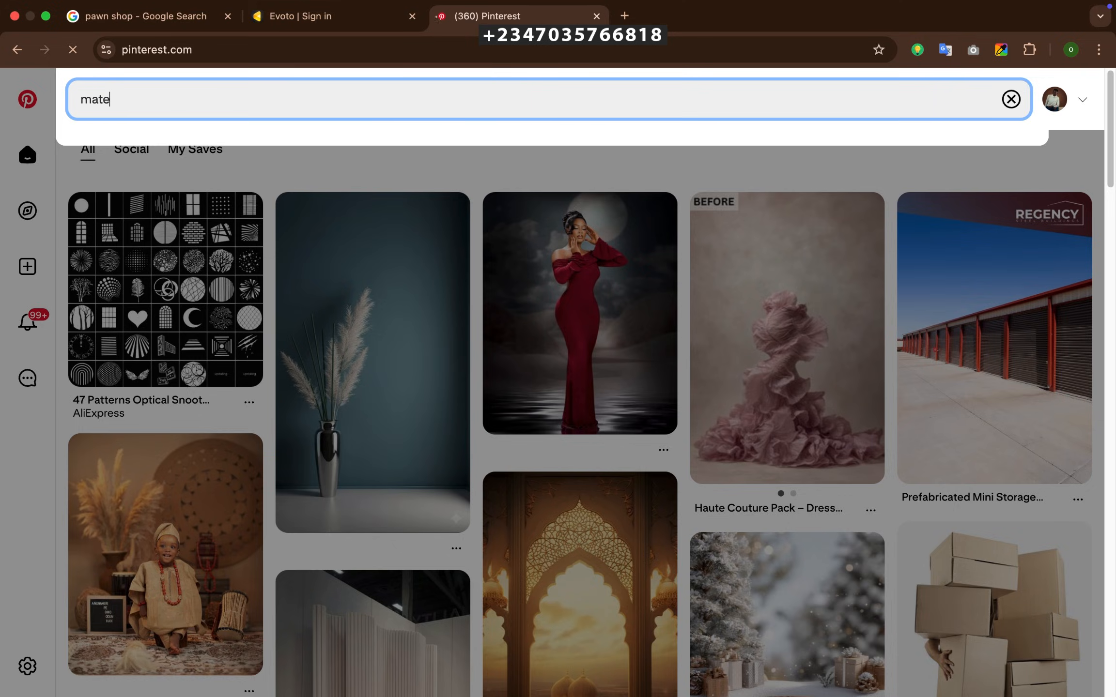
{"action": "type", "text": "rnity"}
{"action": "key", "text": "Return"}
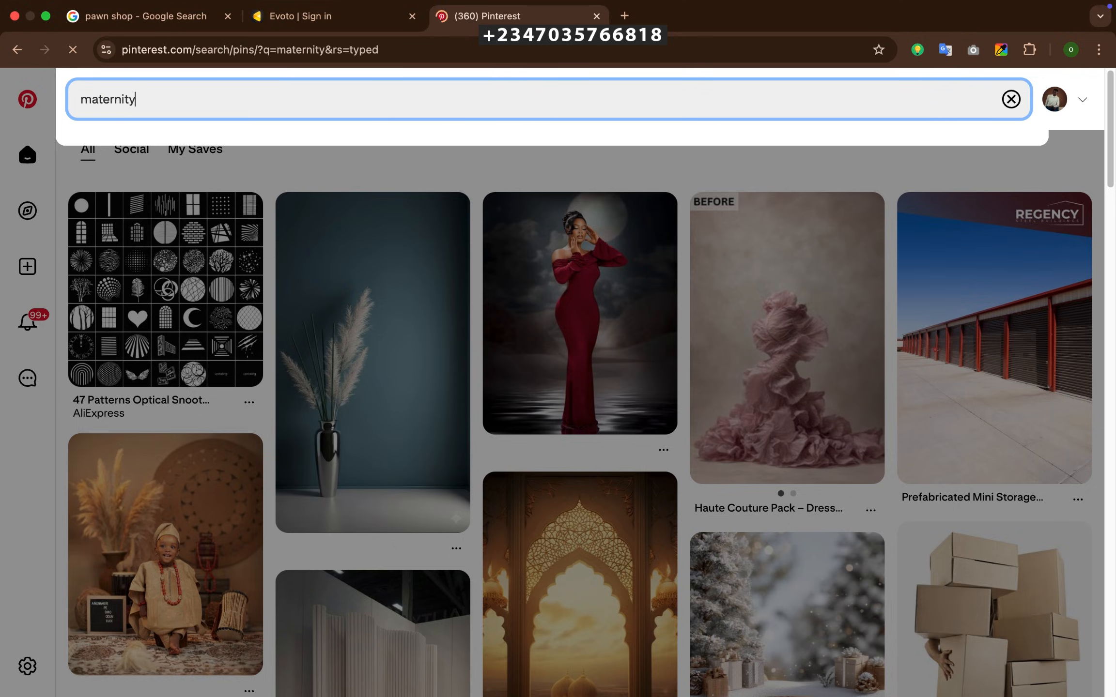
{"action": "left_click", "coordinate": [156, 104]}
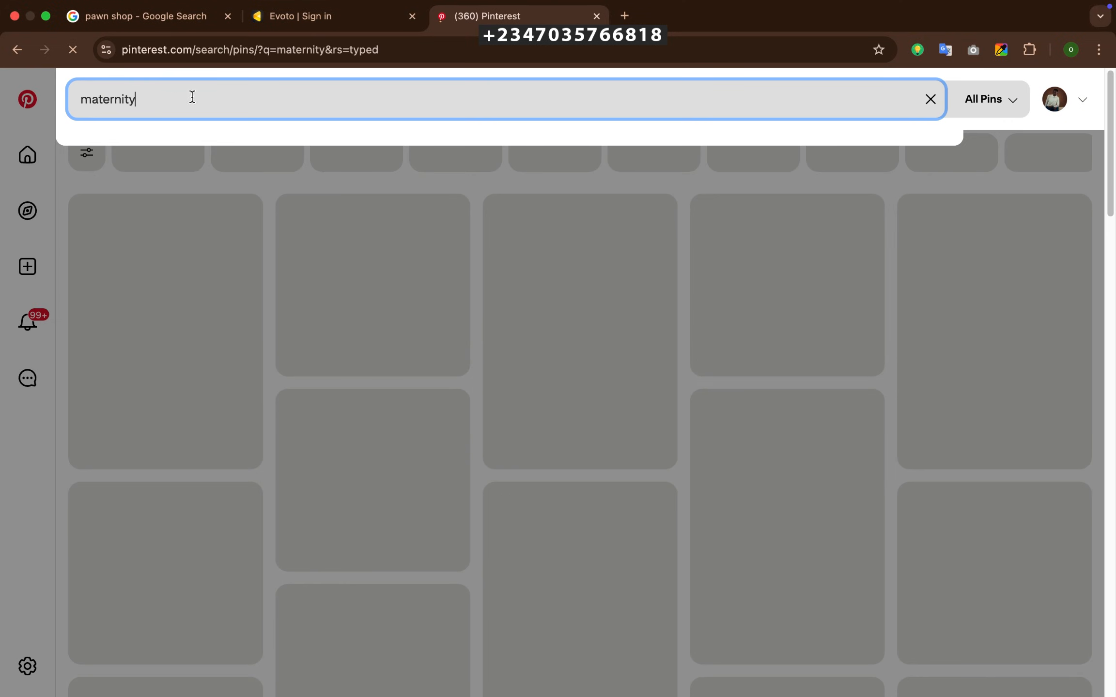
{"action": "type", "text": "backg"}
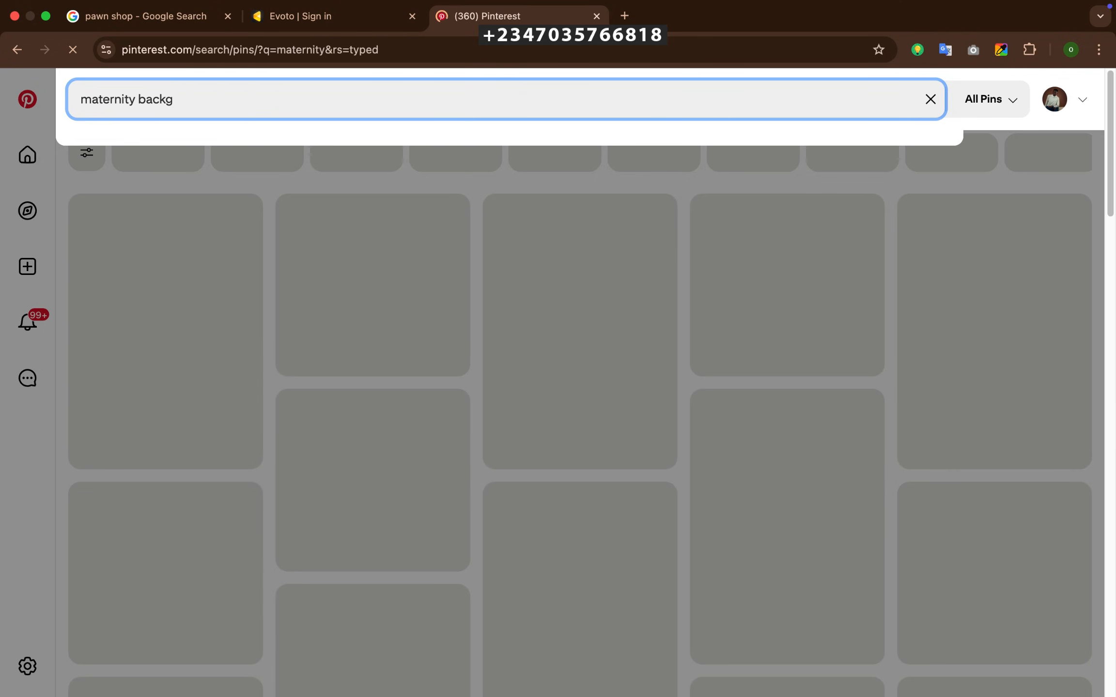
{"action": "type", "text": "round"}
{"action": "key", "text": "Return"}
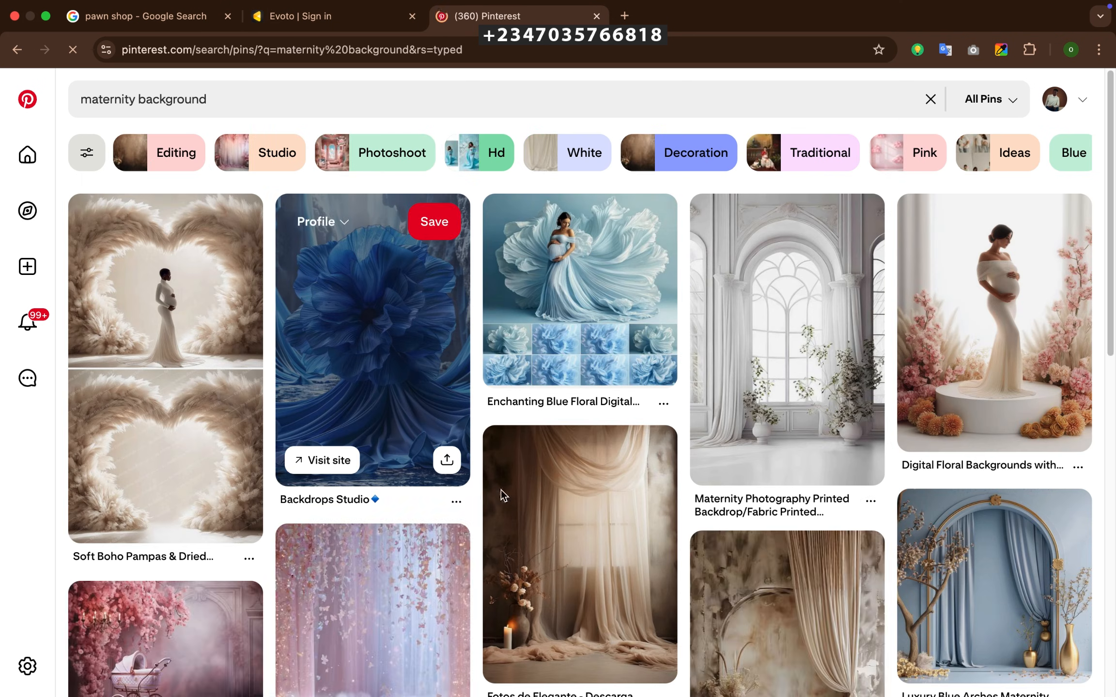
- Examine the maternity background pins for backdrop and flowing-fabric composite ideas
{"action": "scroll", "coordinate": [579, 308], "scroll_direction": "down", "scroll_amount": 8}
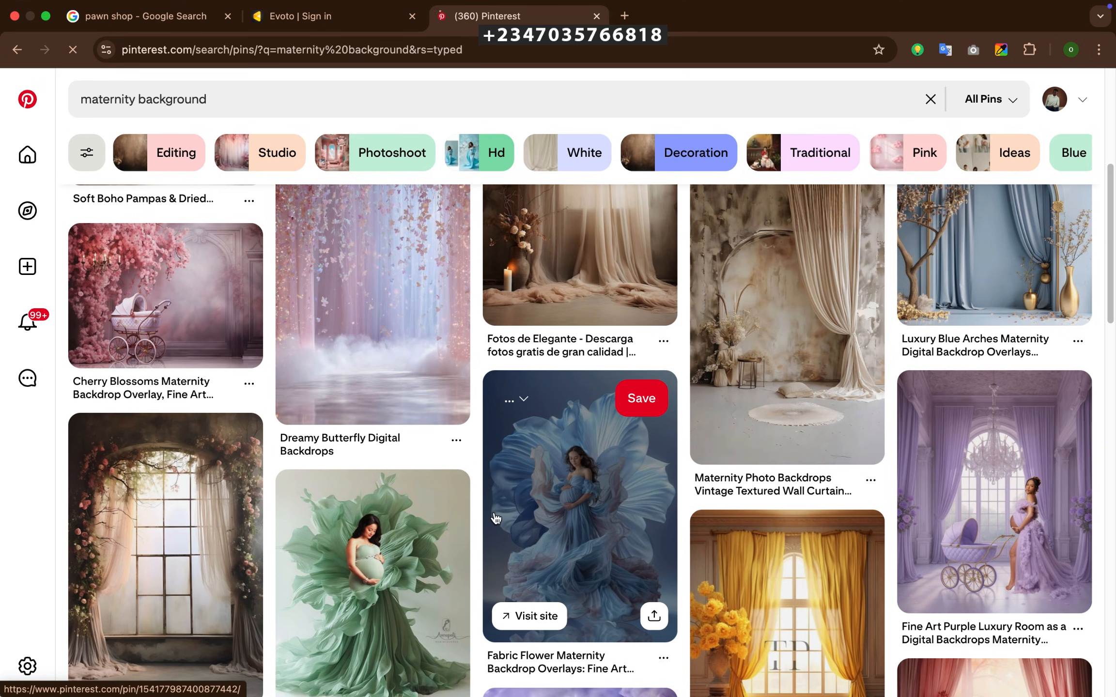
{"action": "scroll", "coordinate": [595, 533], "scroll_direction": "down", "scroll_amount": 1}
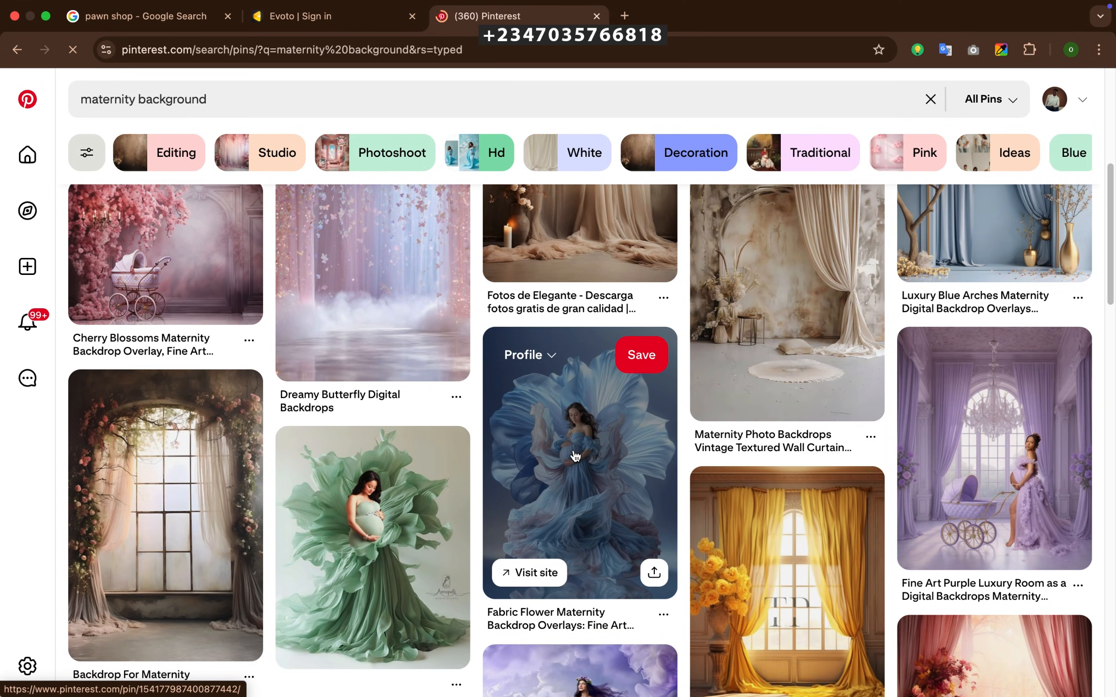
{"action": "scroll", "coordinate": [575, 455], "scroll_direction": "down", "scroll_amount": 4}
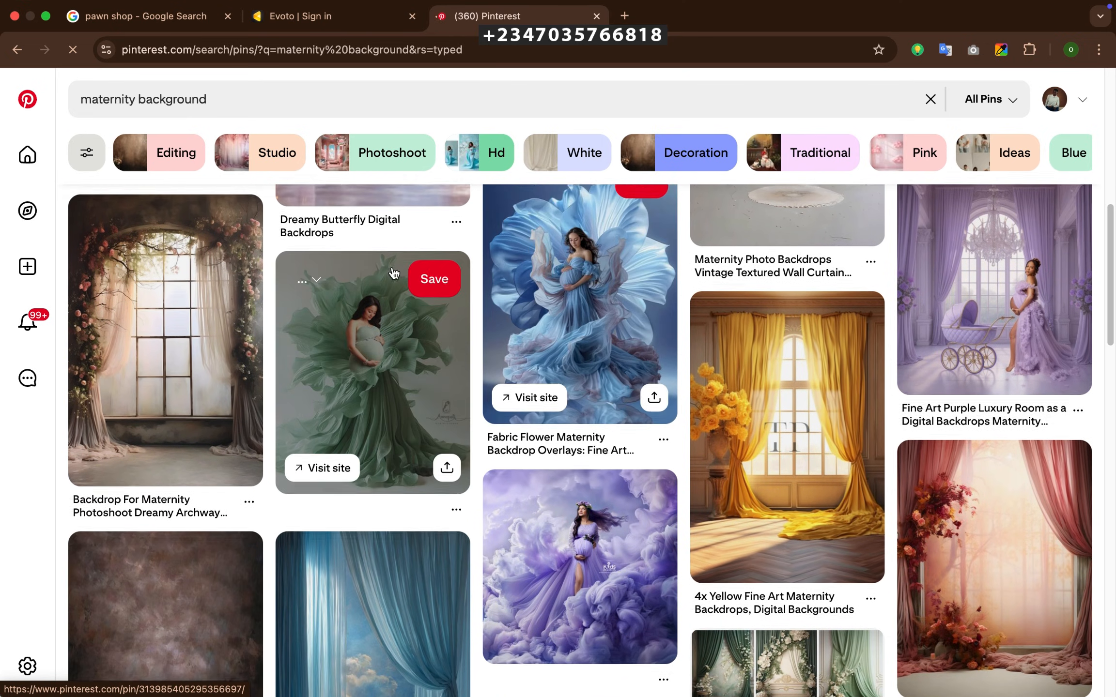
{"action": "scroll", "coordinate": [393, 274], "scroll_direction": "down", "scroll_amount": 3}
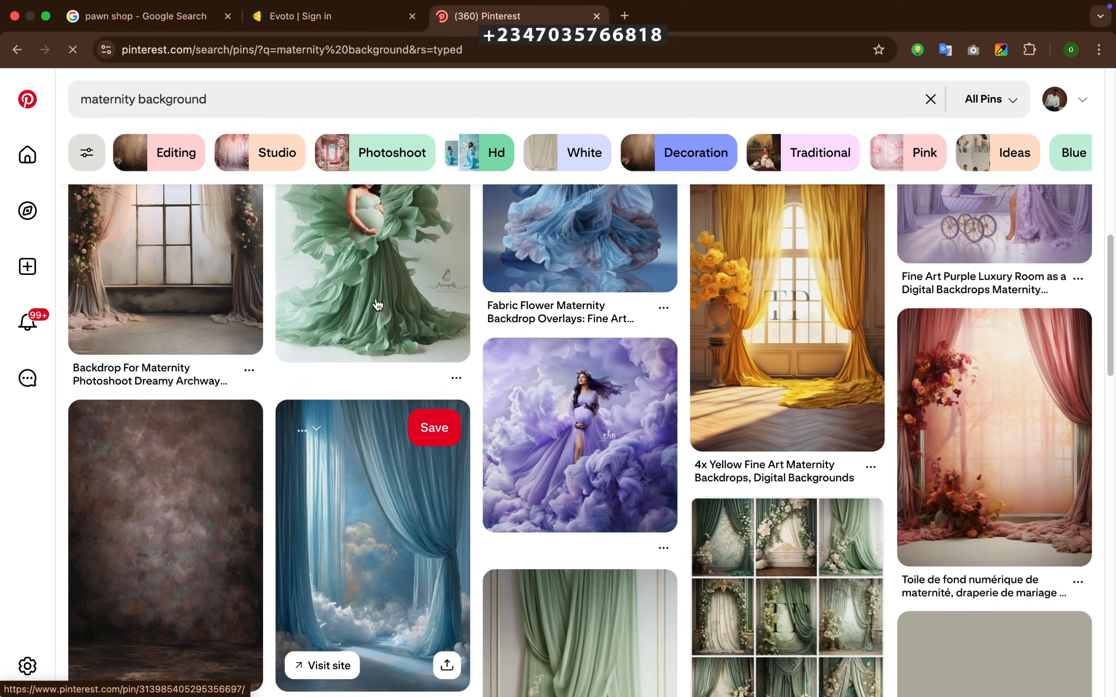
{"action": "scroll", "coordinate": [377, 304], "scroll_direction": "up", "scroll_amount": 3}
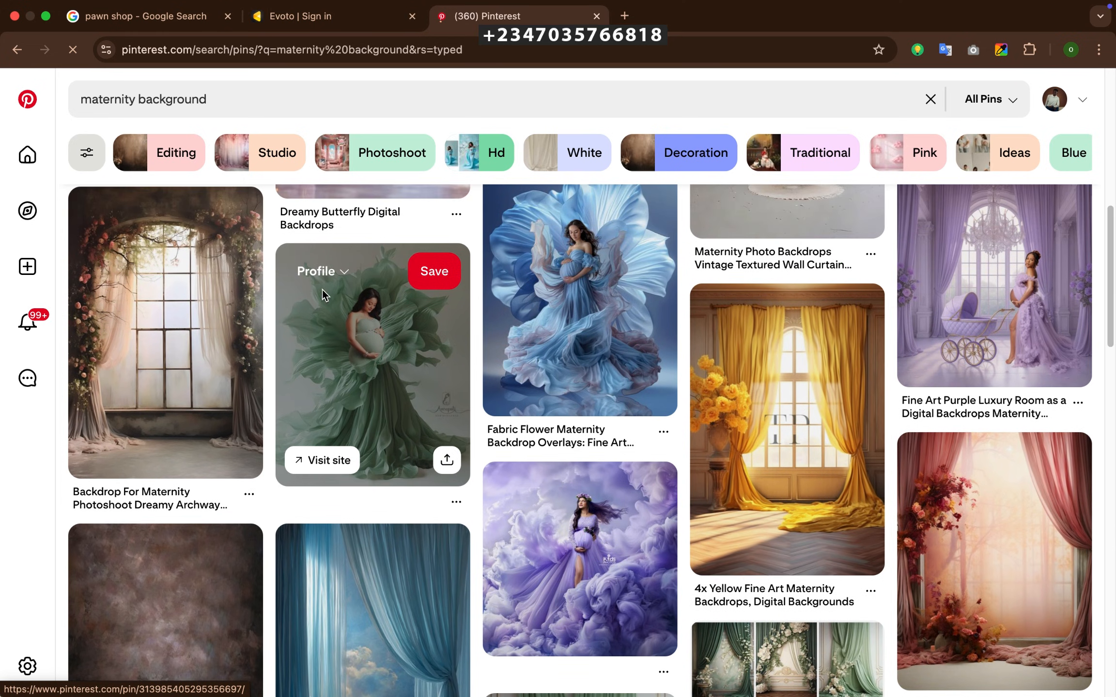
{"action": "scroll", "coordinate": [386, 419], "scroll_direction": "up", "scroll_amount": 1}
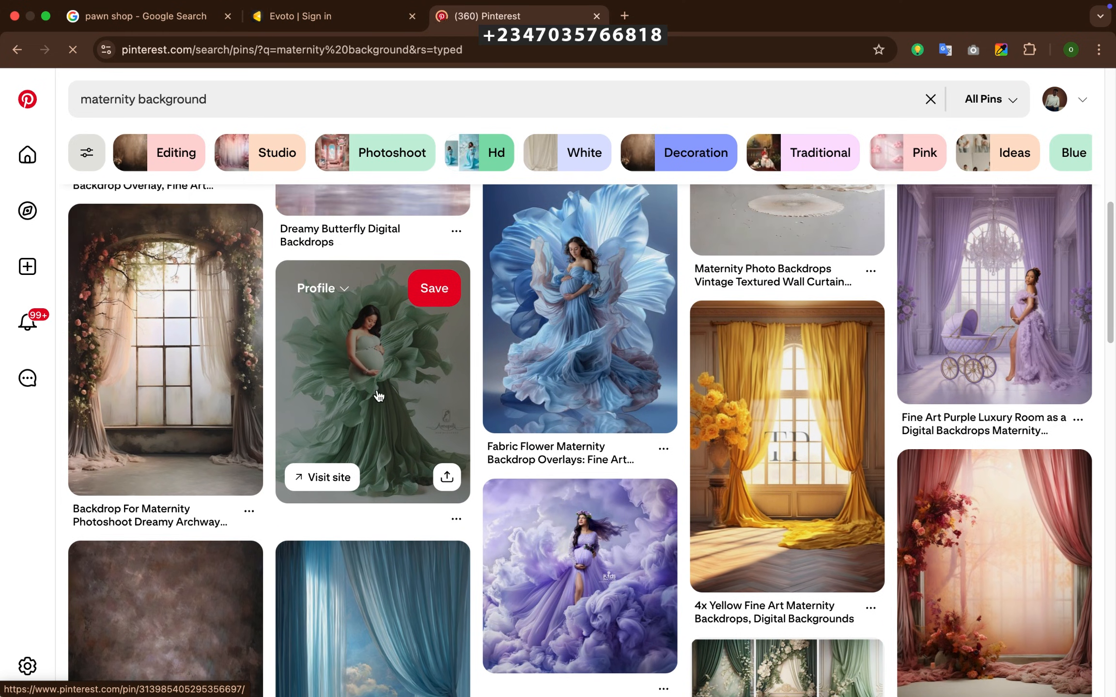
{"action": "scroll", "coordinate": [586, 315], "scroll_direction": "down", "scroll_amount": 3}
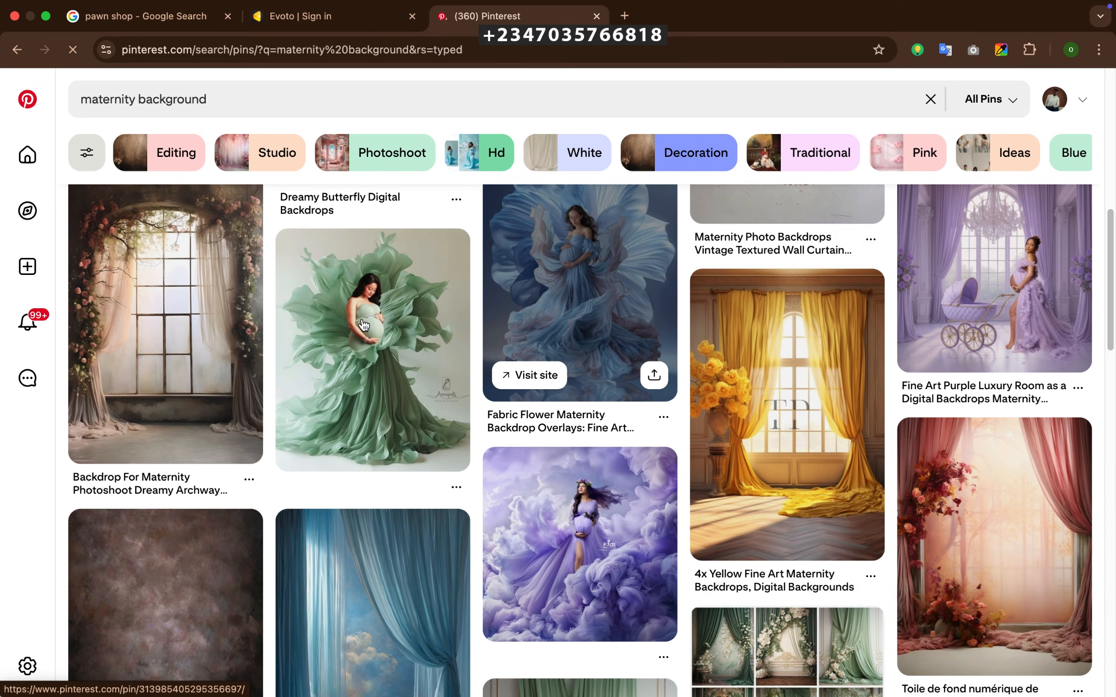
{"action": "scroll", "coordinate": [410, 397], "scroll_direction": "down", "scroll_amount": 10}
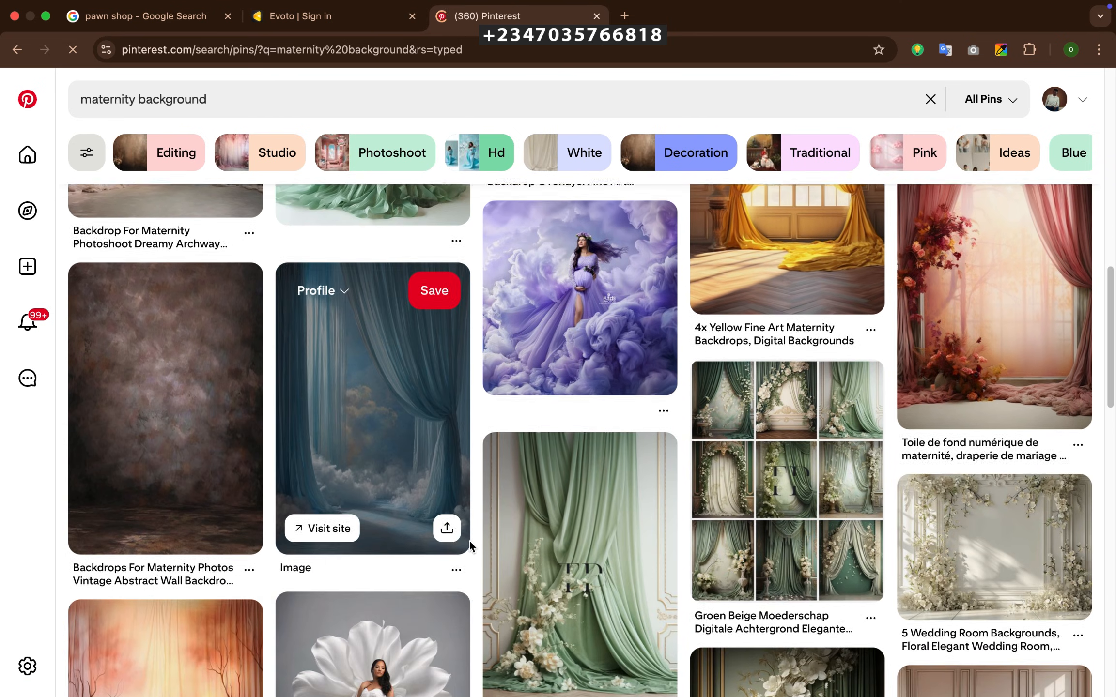
{"action": "scroll", "coordinate": [430, 492], "scroll_direction": "down", "scroll_amount": 6}
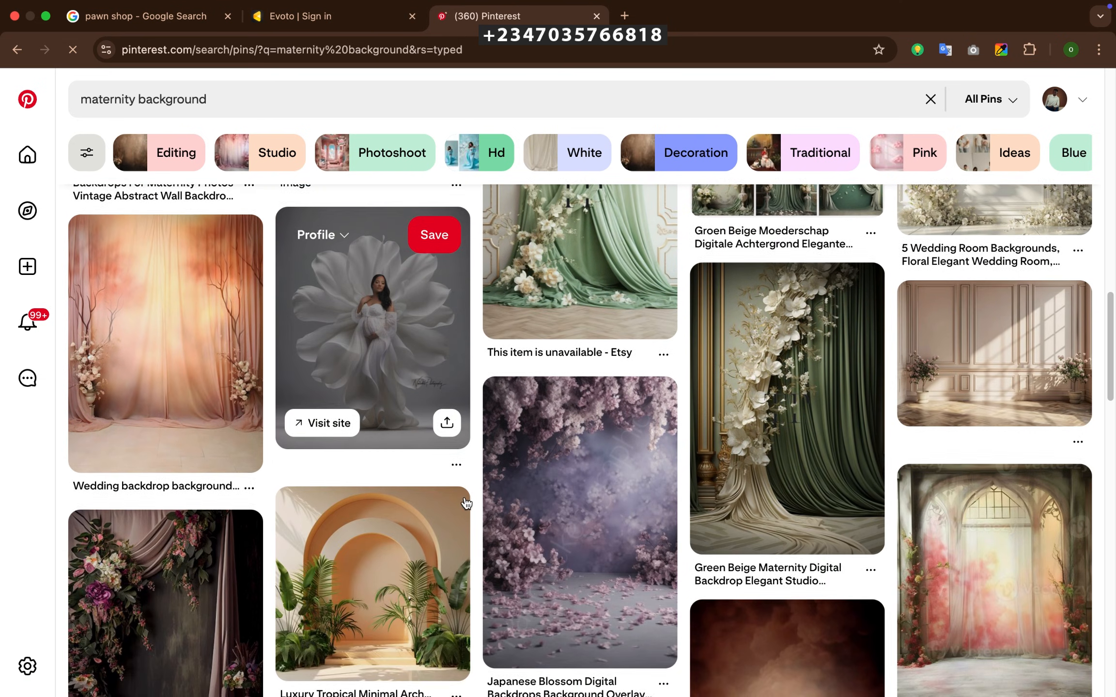
{"action": "scroll", "coordinate": [462, 496], "scroll_direction": "up", "scroll_amount": 7}
{"action": "scroll", "coordinate": [465, 493], "scroll_direction": "up", "scroll_amount": 15}
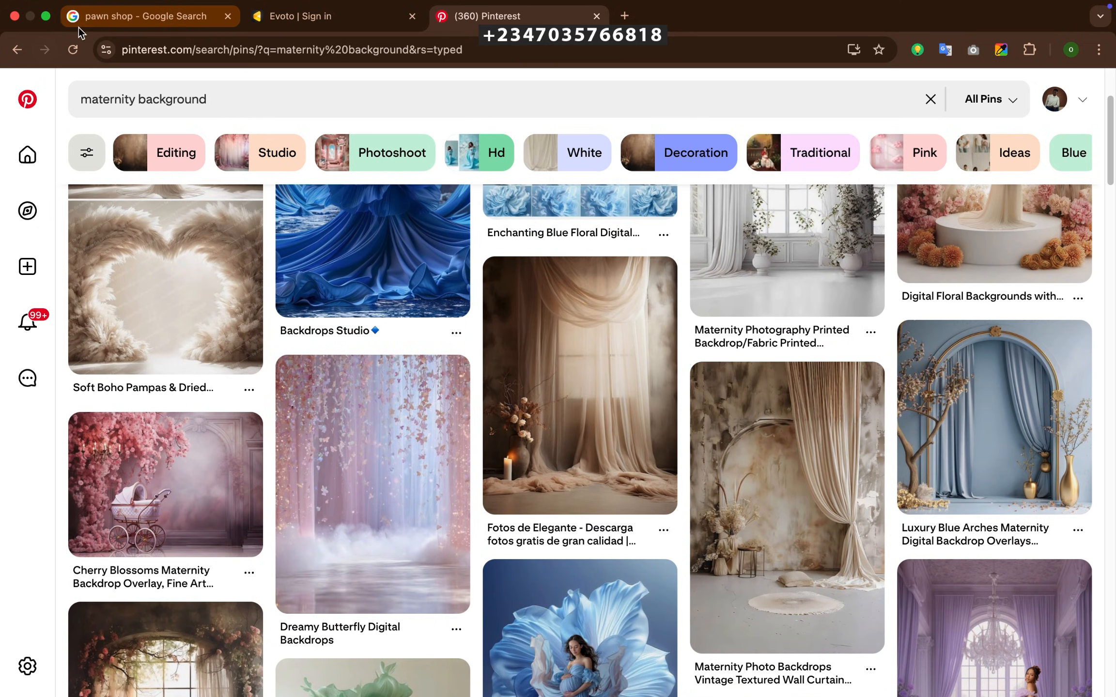
- Leave the full-screen browser and open maternity.jpg from Finder's finalle folder as a separate document in Photoshop
{"action": "left_click", "coordinate": [45, 16]}
{"action": "left_click", "coordinate": [320, 248]}
{"action": "key", "text": "super+minus"}
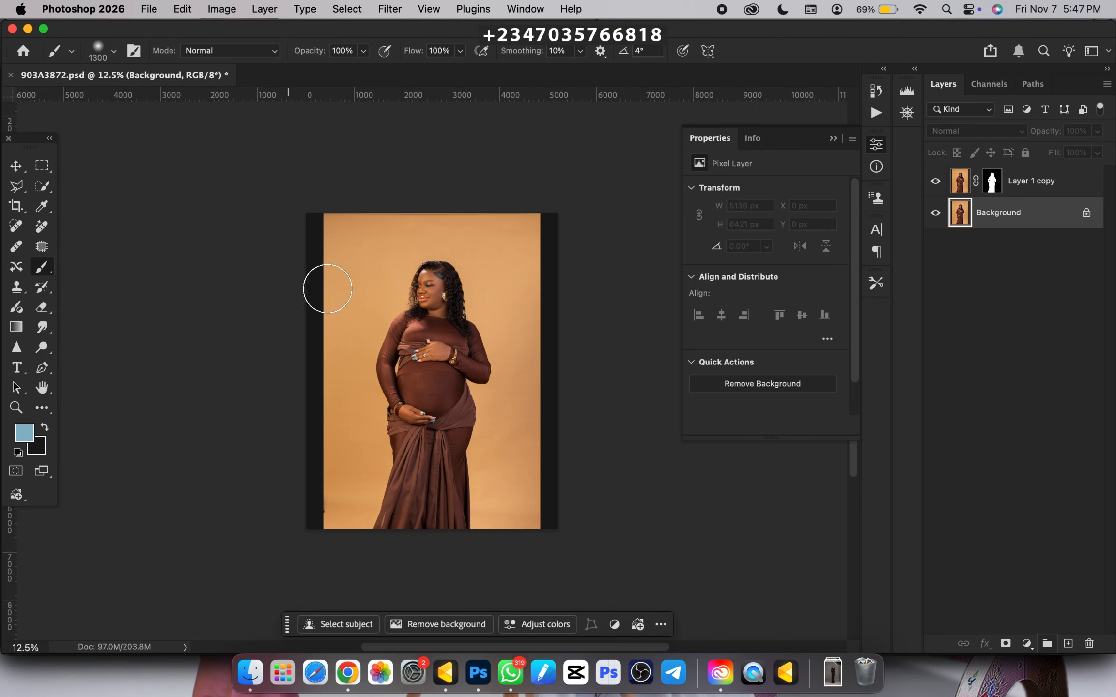
{"action": "left_click", "coordinate": [253, 675]}
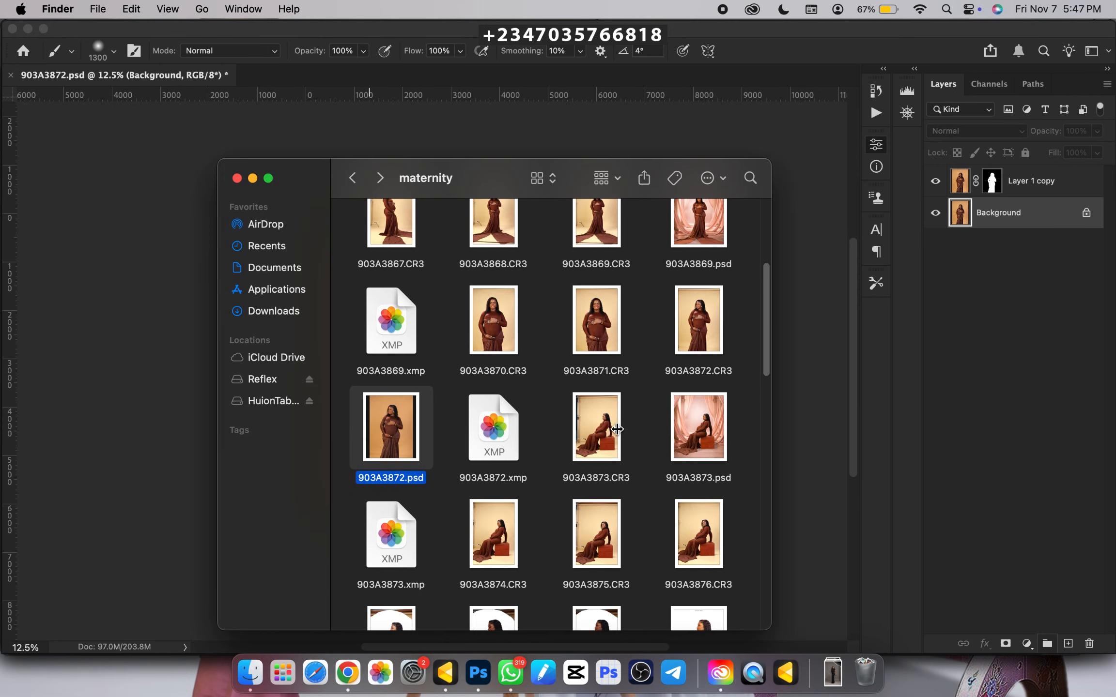
{"action": "scroll", "coordinate": [409, 564], "scroll_direction": "down", "scroll_amount": 10}
{"action": "double_click", "coordinate": [410, 563]}
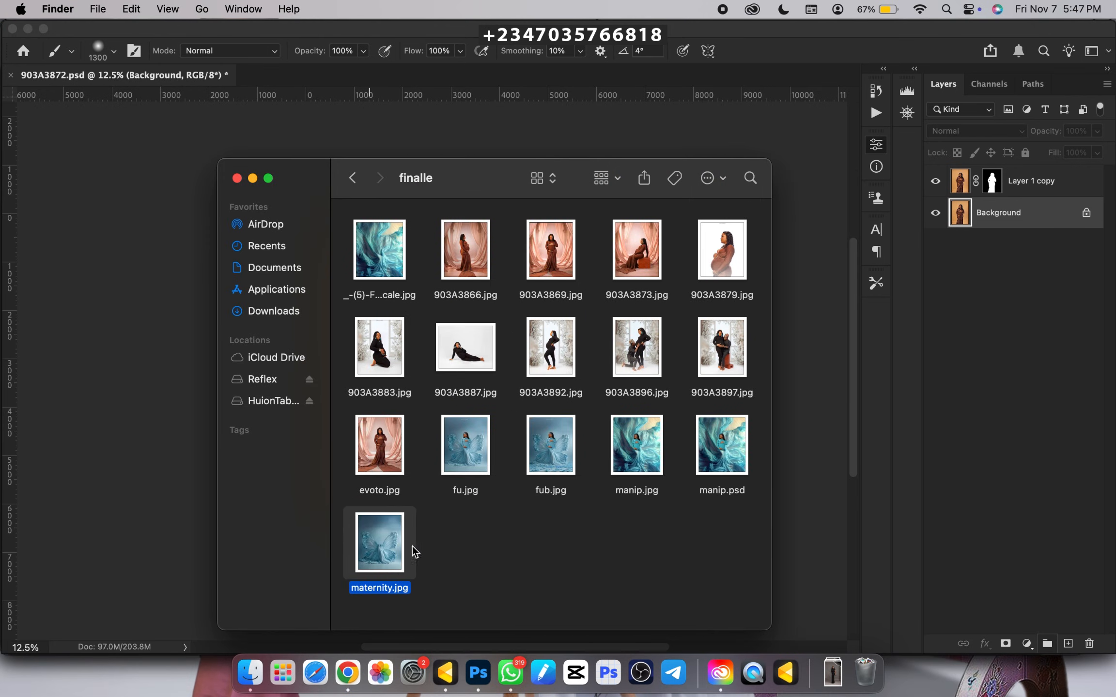
{"action": "left_click_drag", "start_coordinate": [380, 559], "coordinate": [351, 95]}
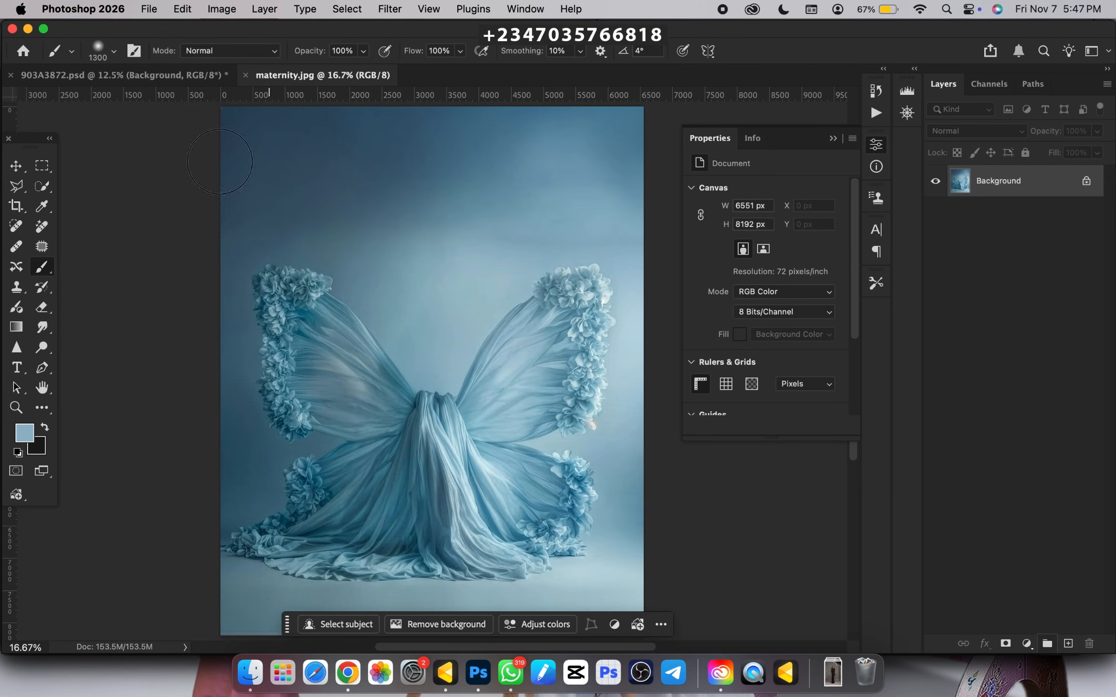
- Hide the Background layer in 903A3872.psd and copy the masked Layer 1 copy into the maternity.jpg document
{"action": "left_click", "coordinate": [172, 72]}
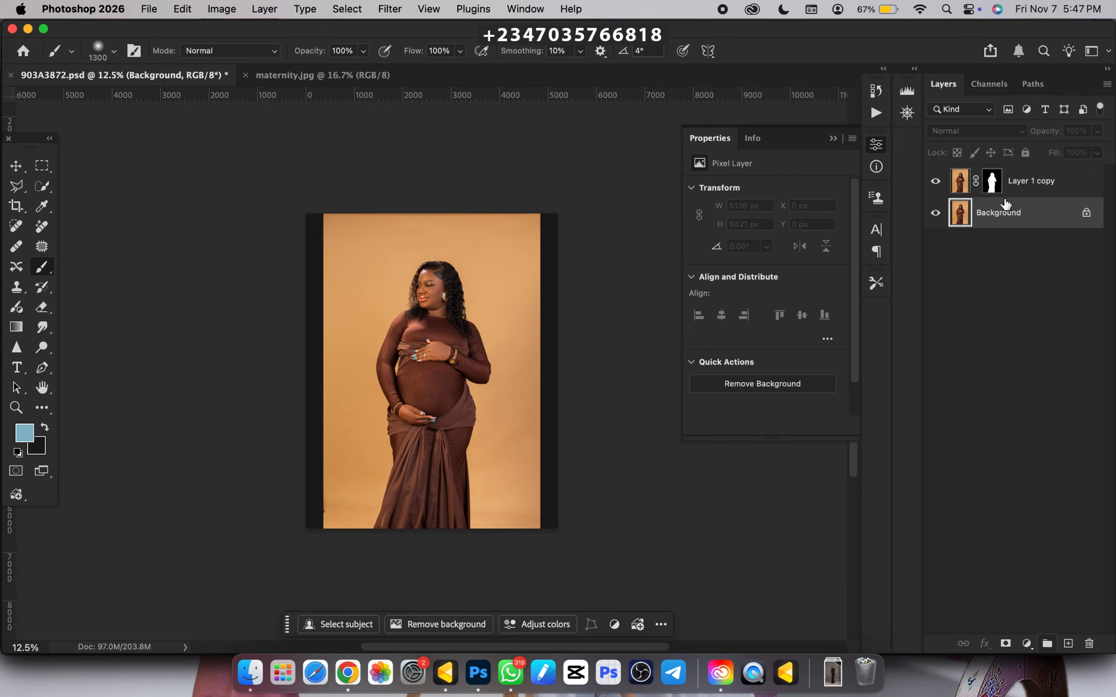
{"action": "left_click", "coordinate": [935, 213]}
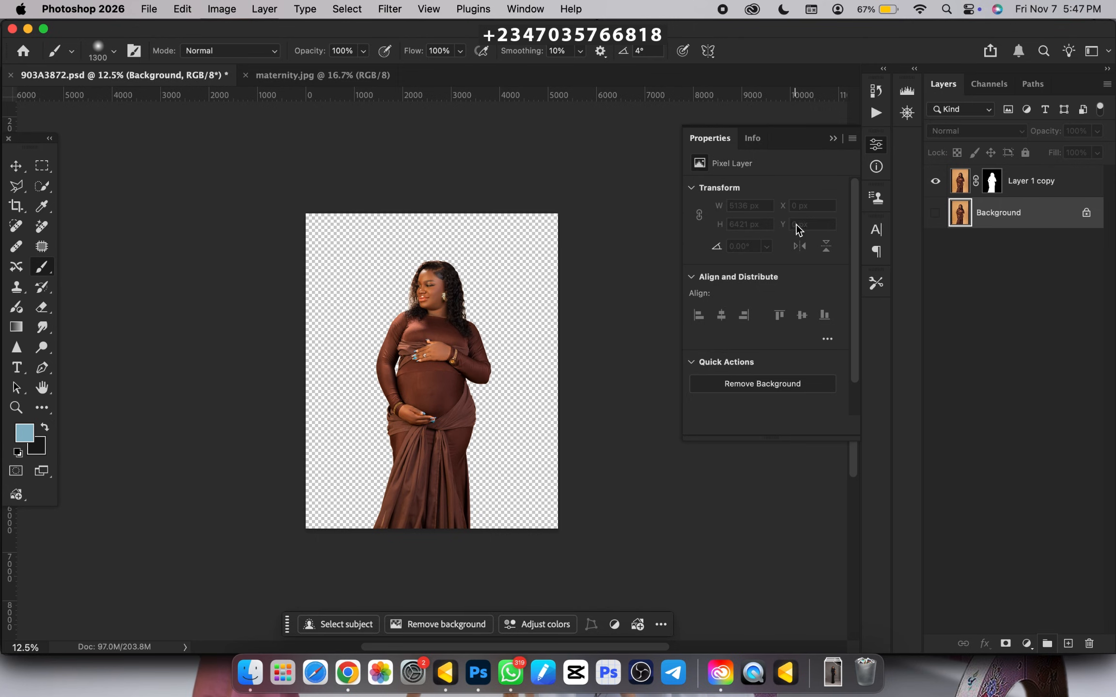
{"action": "left_click", "coordinate": [1014, 179]}
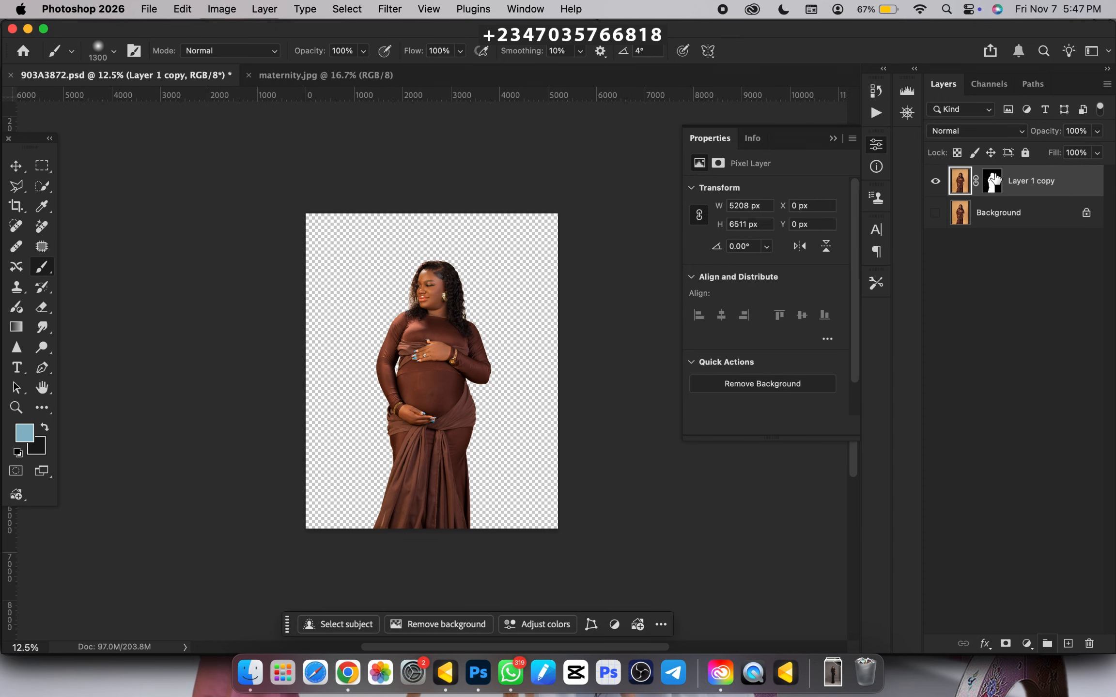
{"action": "left_click_drag", "start_coordinate": [1035, 186], "coordinate": [494, 402]}
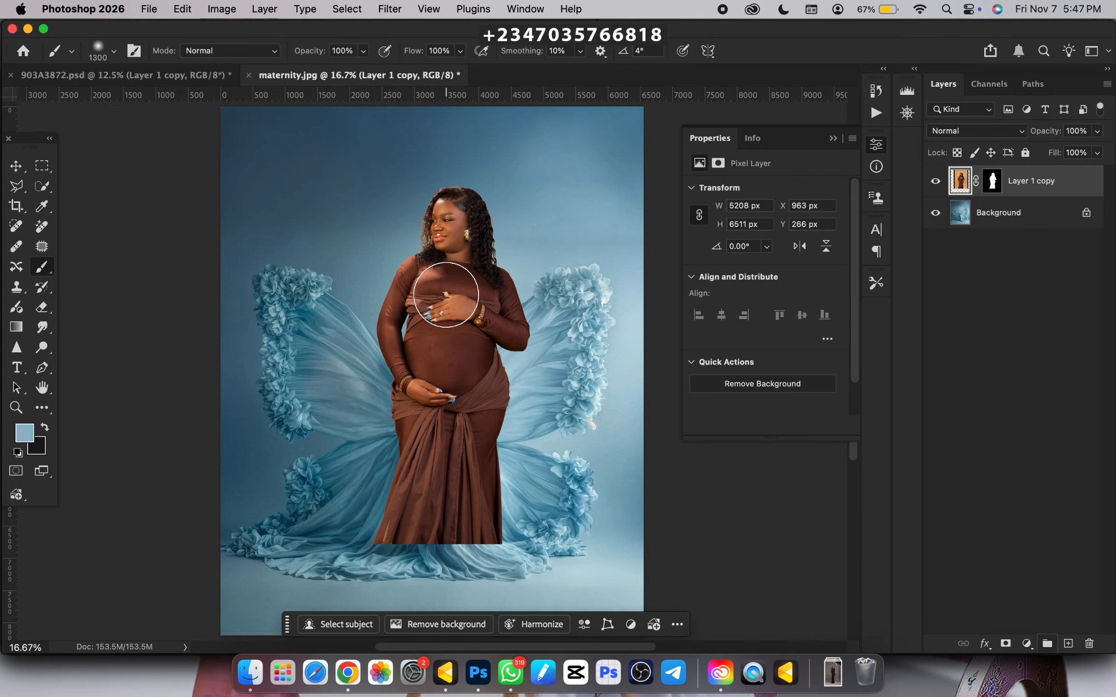
- Free-transform the woman's layer to about 3271 px wide, tilted slightly counterclockwise, and place her between the blue fabric wings
{"action": "key", "text": "super+t"}
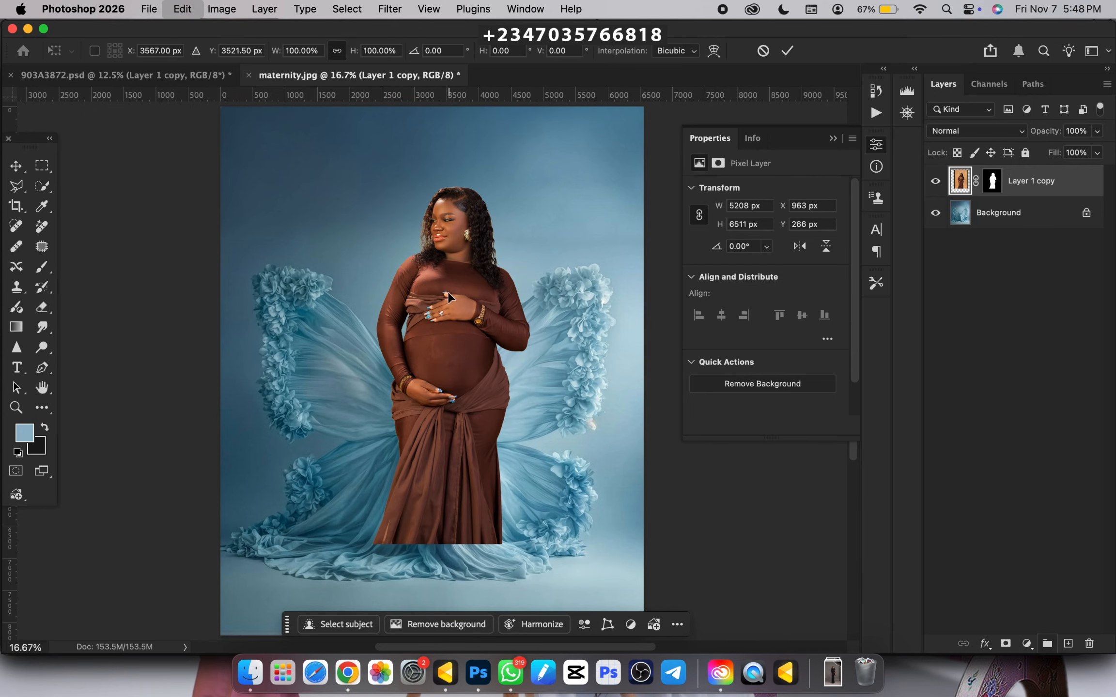
{"action": "left_click_drag", "start_coordinate": [617, 544], "coordinate": [474, 364]}
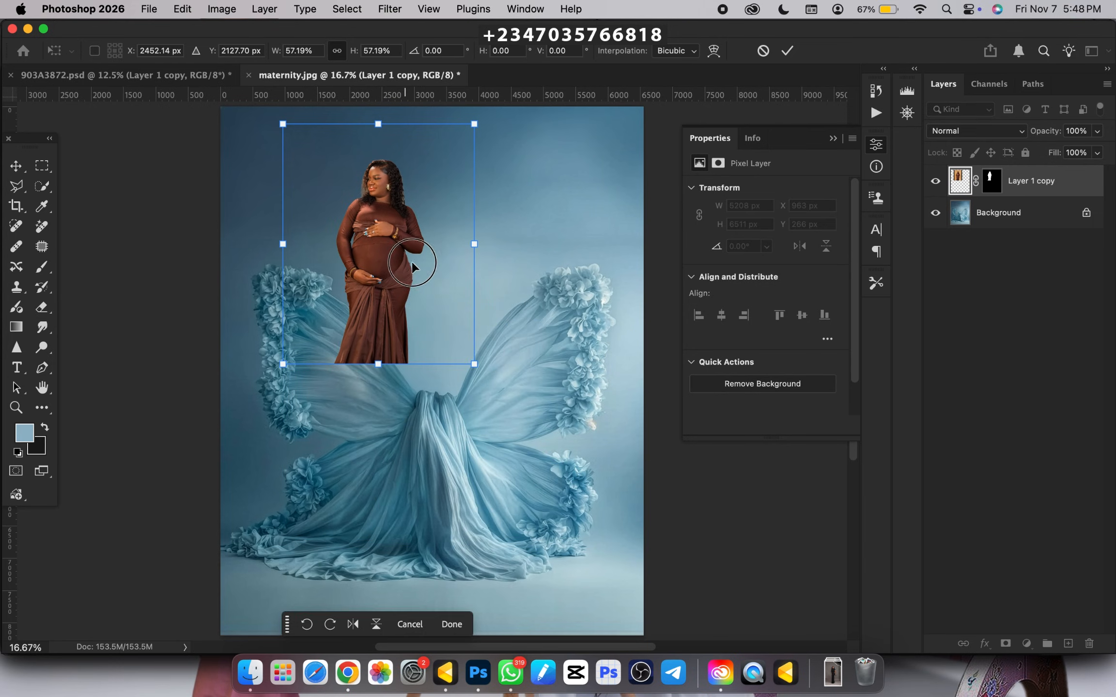
{"action": "left_click_drag", "start_coordinate": [404, 256], "coordinate": [455, 377]}
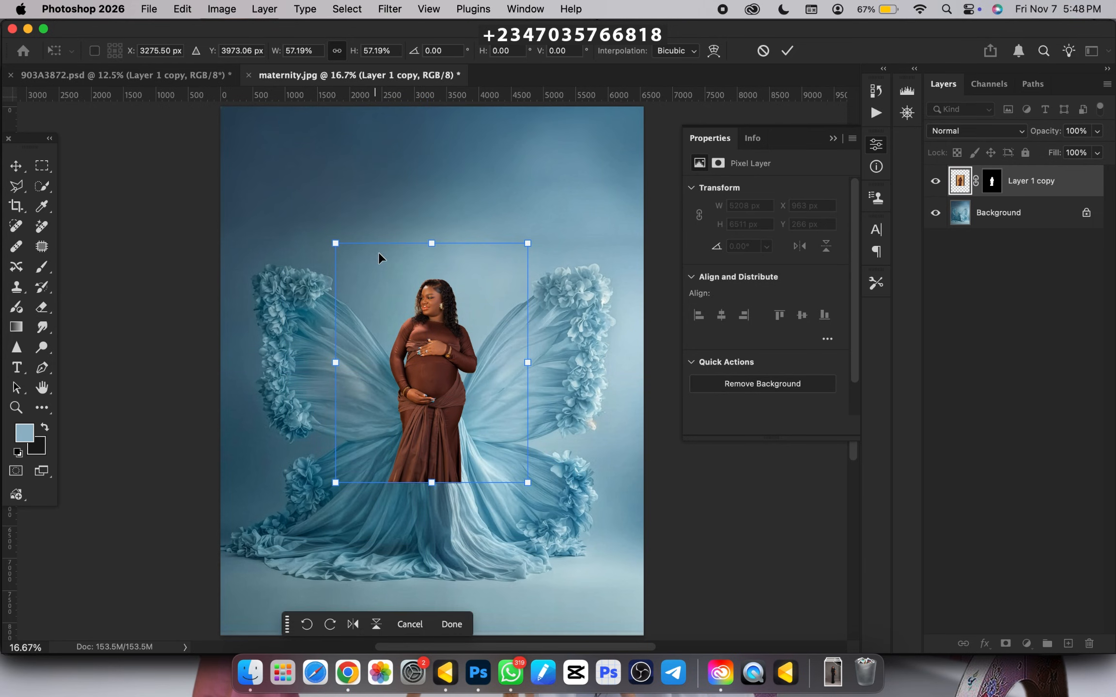
{"action": "key", "text": "Return"}
- Nudge the woman's layer slightly down so her body sits over the top of the draped blue fabric
{"action": "key", "text": "super+equal"}
{"action": "key", "text": "shift+Down"}
{"action": "key", "text": "shift+Down"}
{"action": "key", "text": "shift+Down"}
{"action": "key", "text": "shift+Down"}
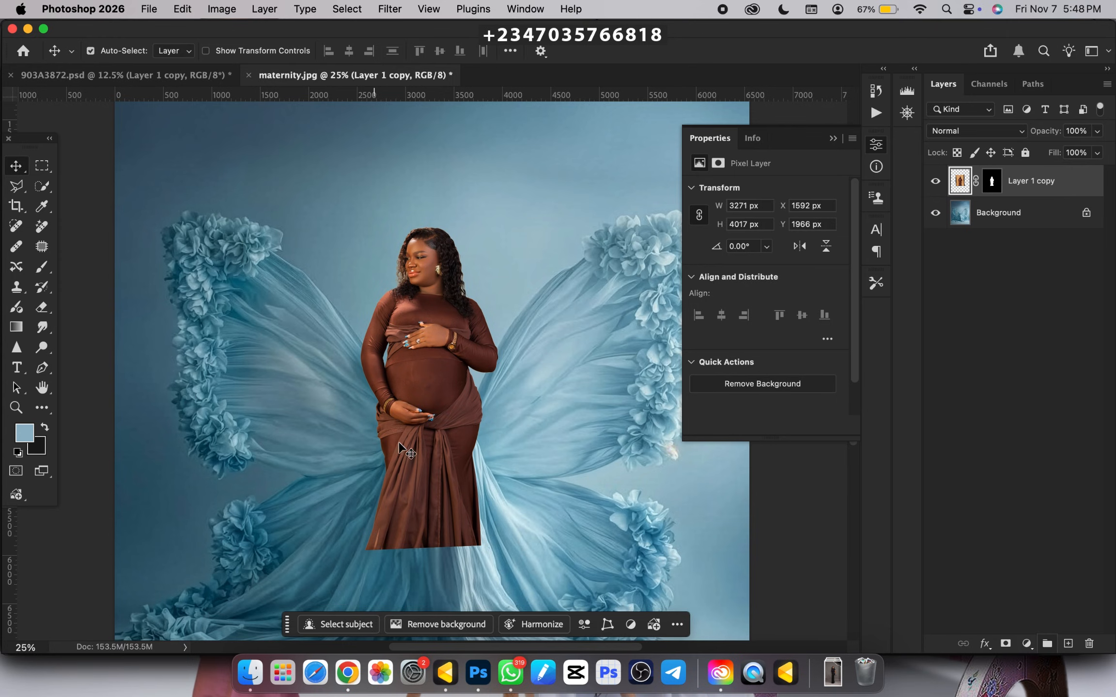
{"action": "key", "text": "super+minus"}
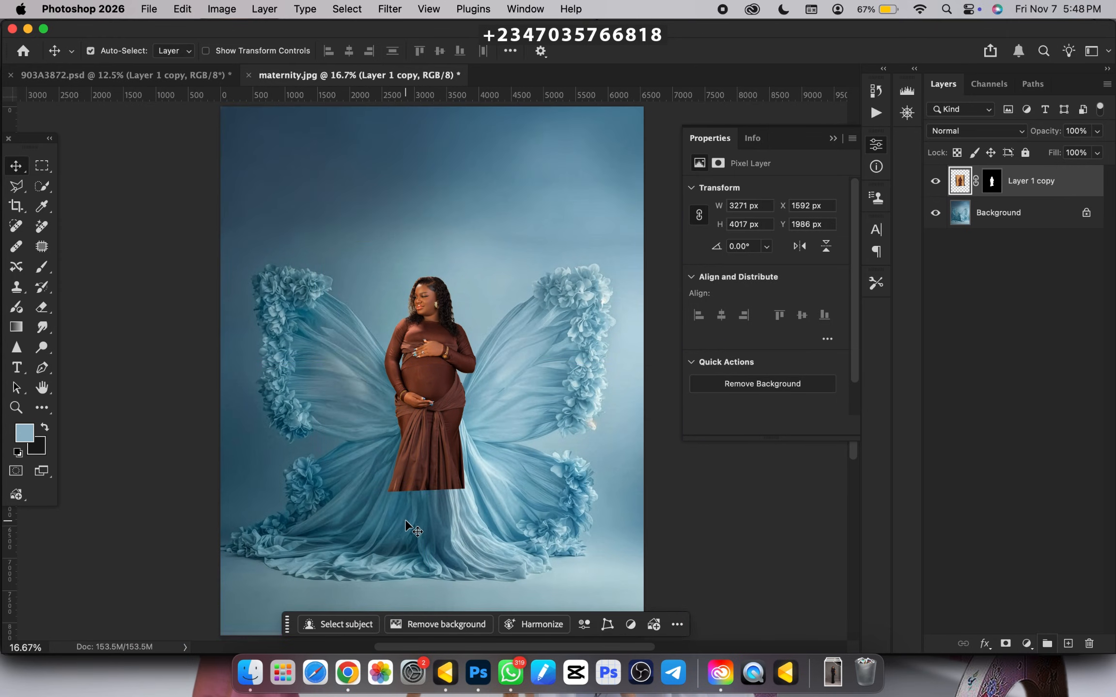
- Mask out the brown skirt below the woman's hips on Layer 1 copy's layer mask with a large soft black brush
{"action": "left_click", "coordinate": [989, 181]}
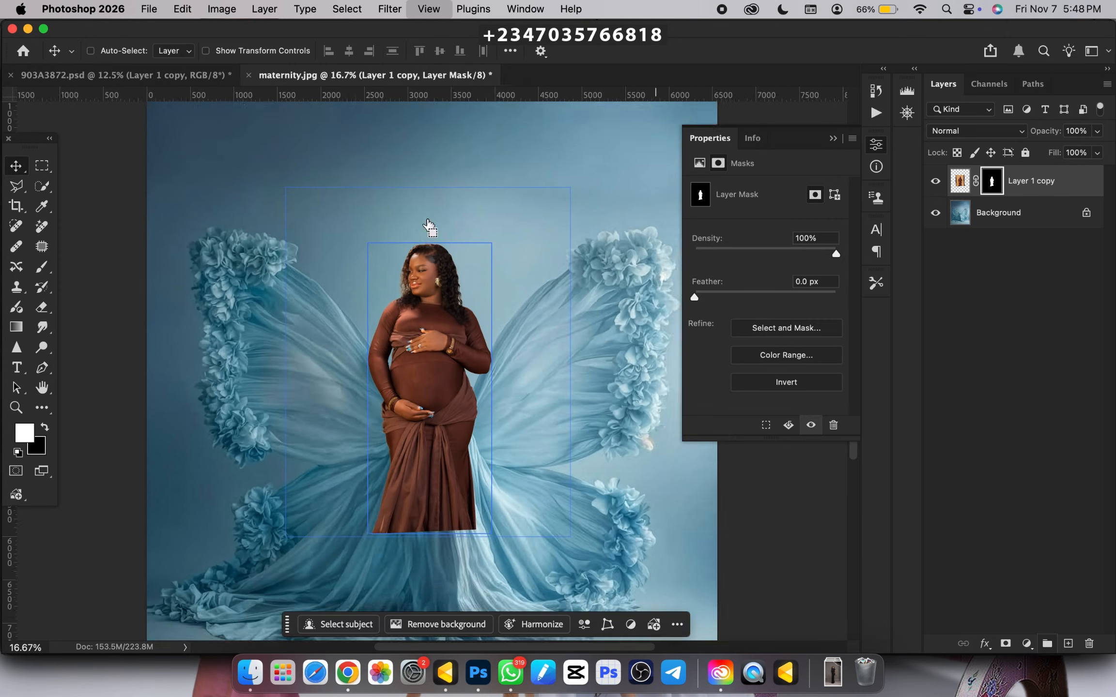
{"action": "key", "text": "super+equal"}
{"action": "left_click", "coordinate": [43, 265]}
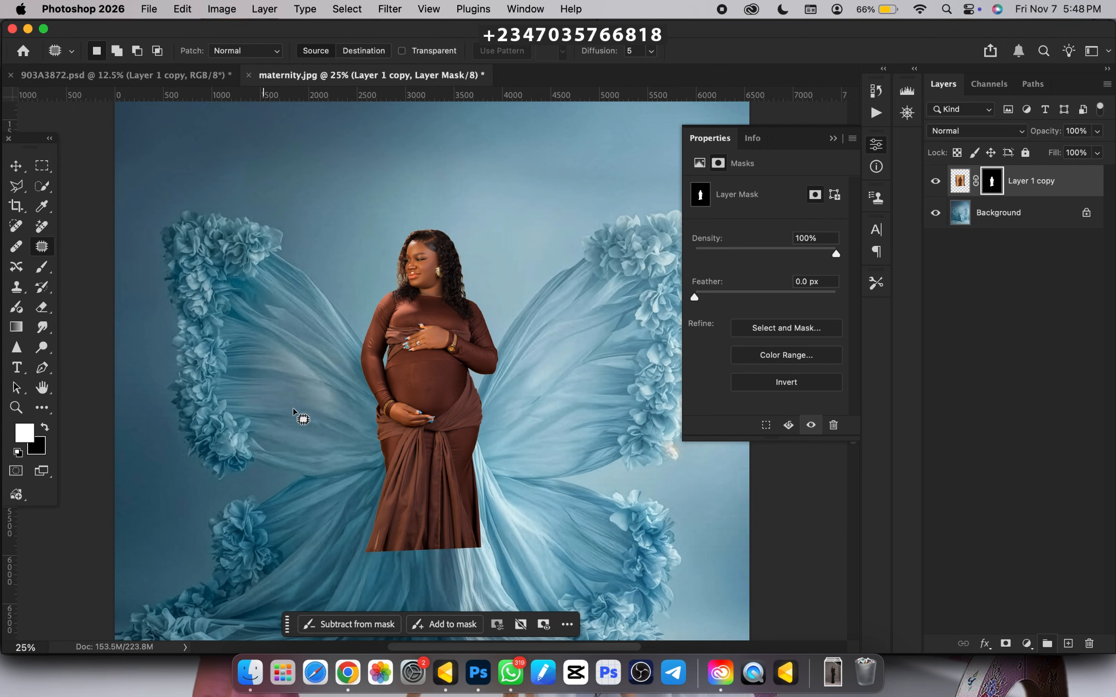
{"action": "scroll", "coordinate": [306, 353], "scroll_direction": "down", "scroll_amount": 4}
{"action": "scroll", "coordinate": [307, 352], "scroll_direction": "right", "scroll_amount": 2}
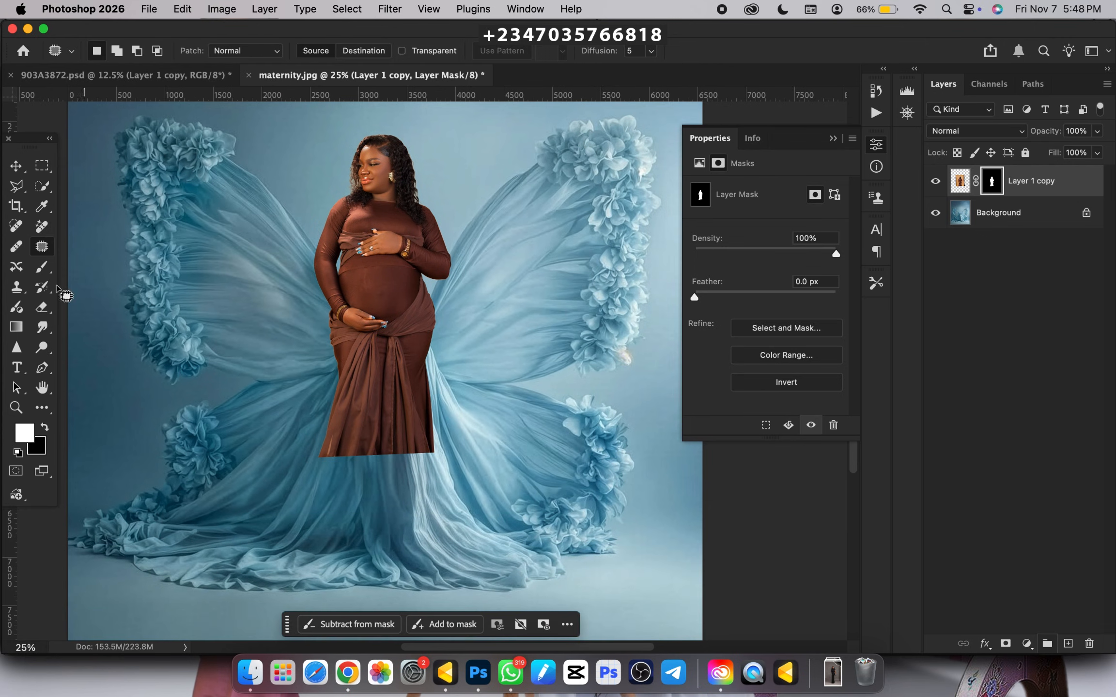
{"action": "left_click", "coordinate": [47, 426]}
{"action": "key", "text": "bracketleft"}
{"action": "key", "text": "bracketleft"}
{"action": "key", "text": "bracketleft"}
{"action": "key", "text": "bracketleft"}
{"action": "mouse_move", "coordinate": [334, 442]}
{"action": "left_mouse_down"}
{"action": "mouse_move", "coordinate": [299, 415]}
{"action": "mouse_move", "coordinate": [303, 401]}
{"action": "mouse_move", "coordinate": [429, 420]}
{"action": "mouse_move", "coordinate": [444, 346]}
{"action": "mouse_move", "coordinate": [356, 386]}
{"action": "left_mouse_up"}
- Mask away the brown fabric under the belly and around the hand on her lower belly with progressively smaller soft brushes
{"action": "key", "text": "bracketleft"}
{"action": "key", "text": "bracketleft"}
{"action": "key", "text": "bracketleft"}
{"action": "key", "text": "bracketleft"}
{"action": "key", "text": "bracketleft"}
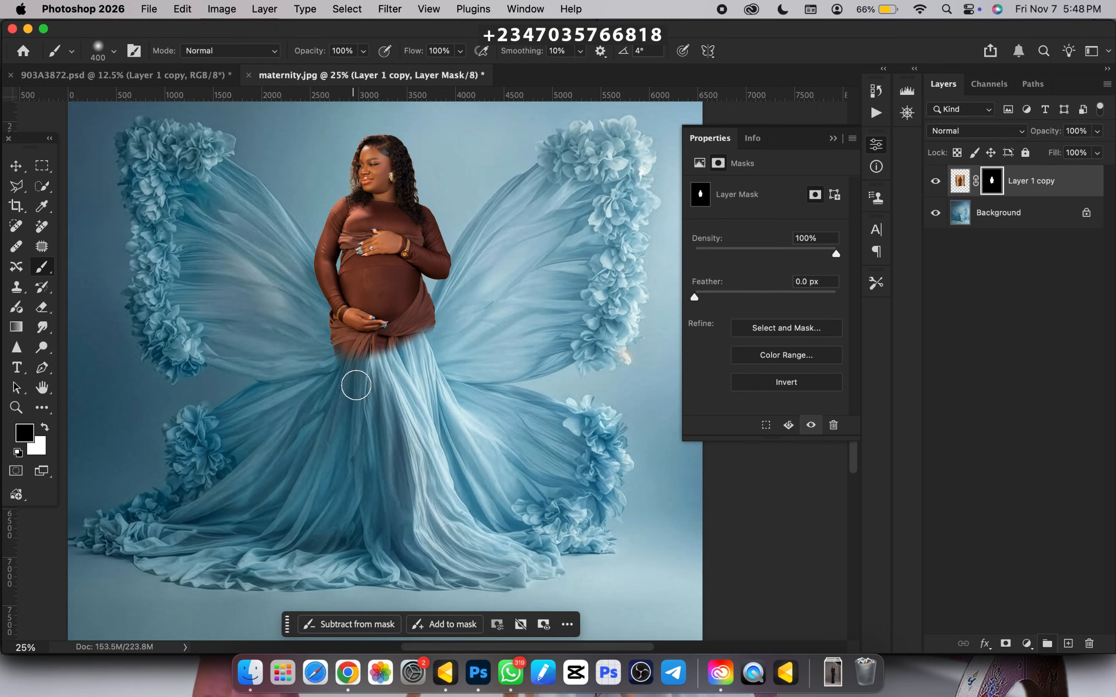
{"action": "key", "text": "bracketleft"}
{"action": "key", "text": "bracketleft"}
{"action": "key", "text": "bracketleft"}
{"action": "key", "text": "bracketleft"}
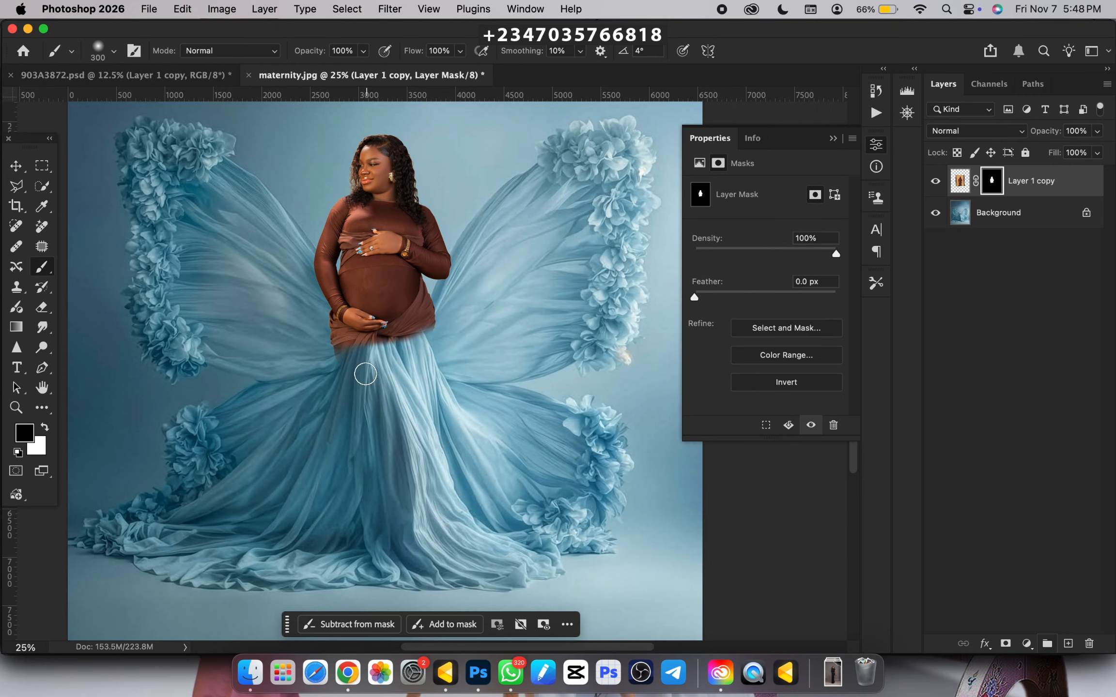
{"action": "mouse_move", "coordinate": [316, 328]}
{"action": "left_mouse_down"}
{"action": "mouse_move", "coordinate": [332, 346]}
{"action": "mouse_move", "coordinate": [320, 318]}
{"action": "mouse_move", "coordinate": [365, 364]}
{"action": "mouse_move", "coordinate": [368, 348]}
{"action": "mouse_move", "coordinate": [324, 323]}
{"action": "left_mouse_up"}
{"action": "key", "text": "bracketleft"}
{"action": "key", "text": "bracketleft"}
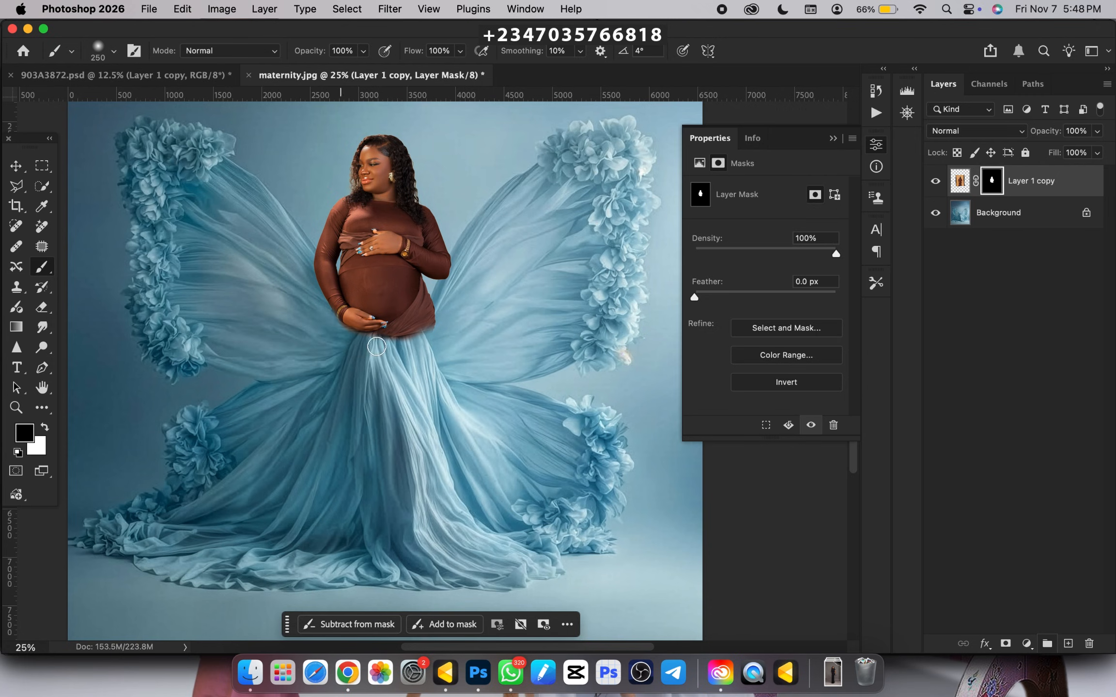
- Mask out the remaining brown wrap along the belly's lower curve and hip with a soft 150 px brush
{"action": "mouse_move", "coordinate": [395, 354]}
{"action": "left_mouse_down"}
{"action": "mouse_move", "coordinate": [457, 322]}
{"action": "mouse_move", "coordinate": [438, 341]}
{"action": "mouse_move", "coordinate": [455, 306]}
{"action": "mouse_move", "coordinate": [378, 365]}
{"action": "mouse_move", "coordinate": [430, 334]}
{"action": "mouse_move", "coordinate": [408, 358]}
{"action": "mouse_move", "coordinate": [436, 326]}
{"action": "mouse_move", "coordinate": [400, 353]}
{"action": "left_mouse_up"}
{"action": "key", "text": "super+plus"}
{"action": "key", "text": "bracketleft"}
{"action": "key", "text": "bracketleft"}
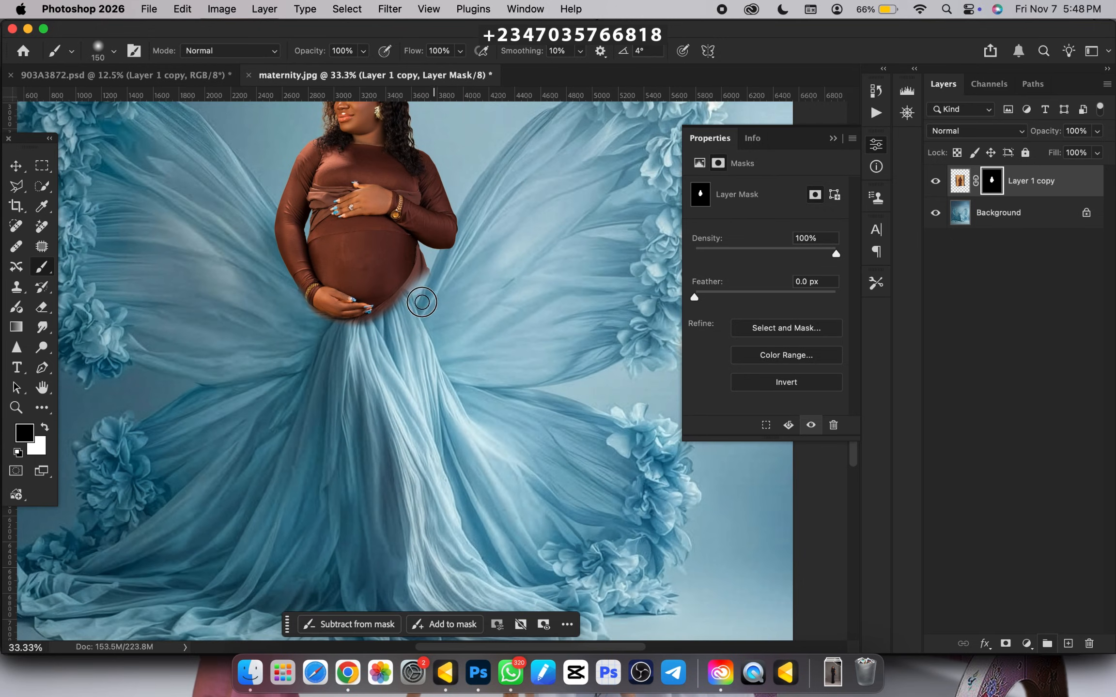
{"action": "key", "text": "super+minus"}
{"action": "key", "text": "super+minus"}
{"action": "key", "text": "super+plus"}
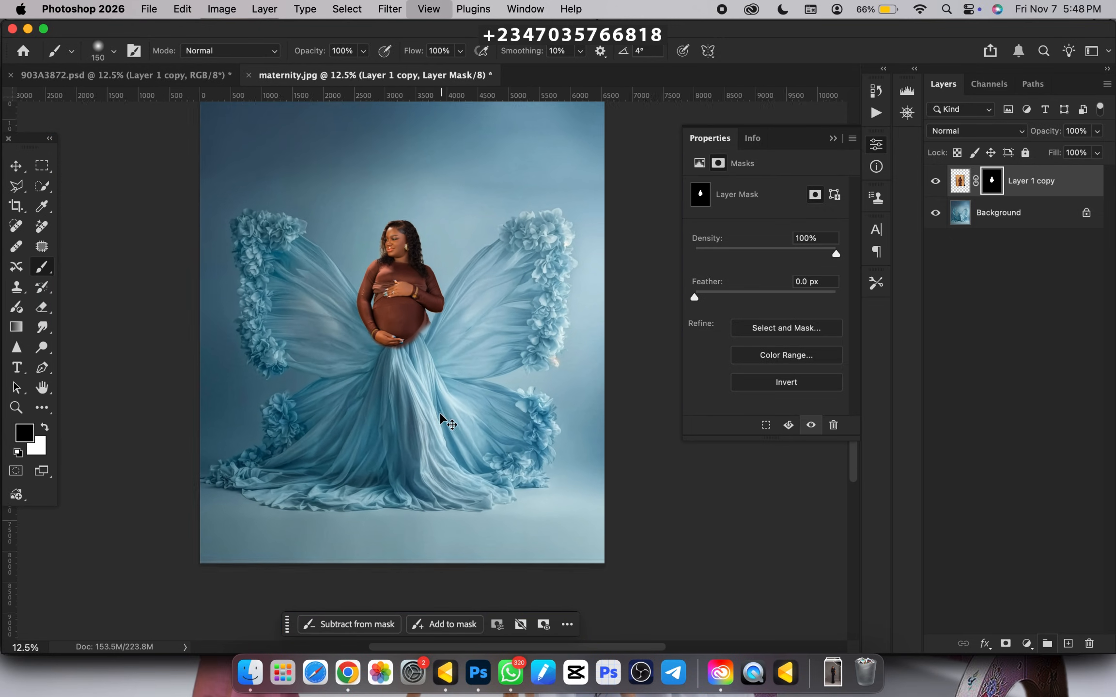
{"action": "key", "text": "super+plus"}
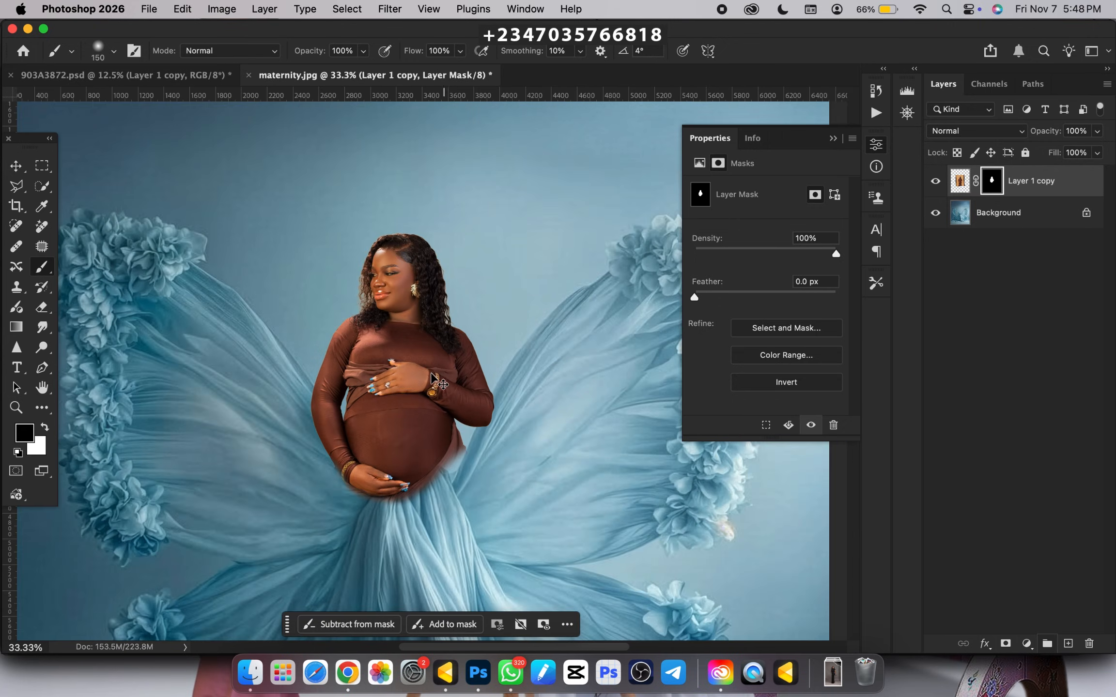
{"action": "key", "text": "super+minus"}
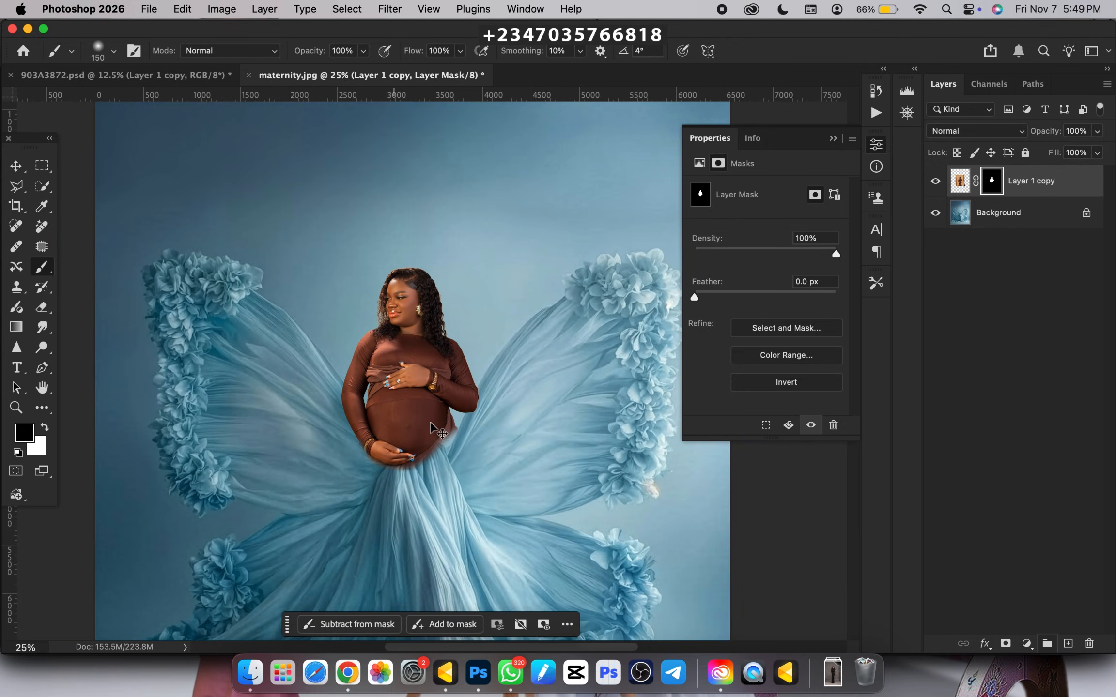
{"action": "key", "text": "super+plus"}
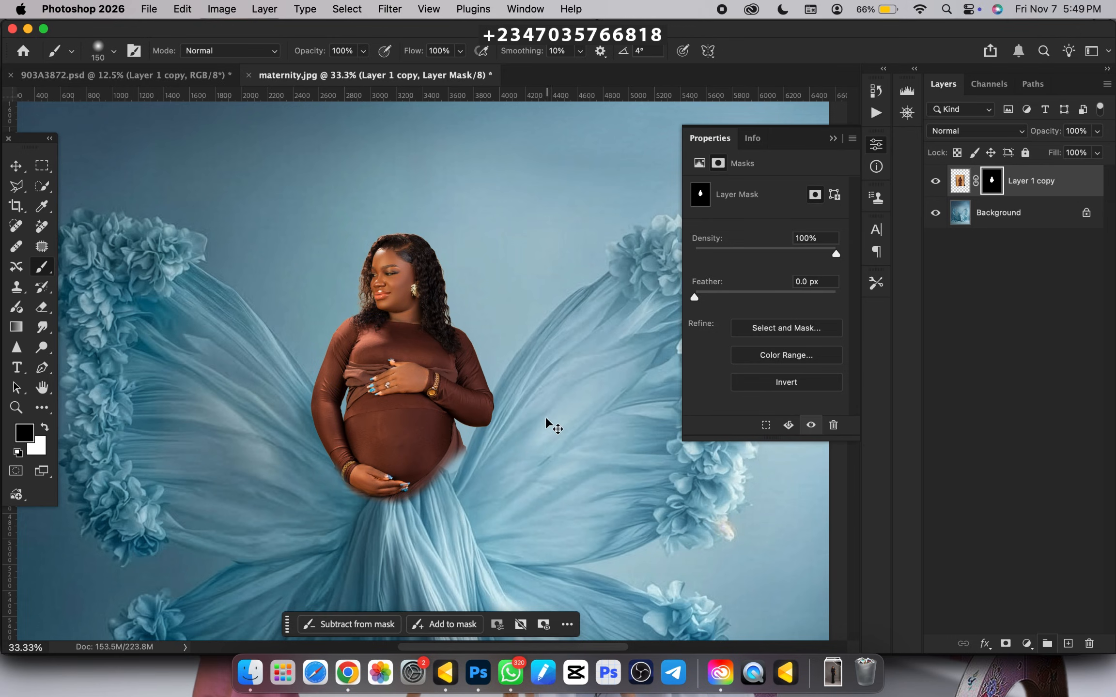
- Make a Quick Selection of the woman, extending it over the faded area beneath her belly with a 90 px brush
{"action": "key", "text": "super+plus"}
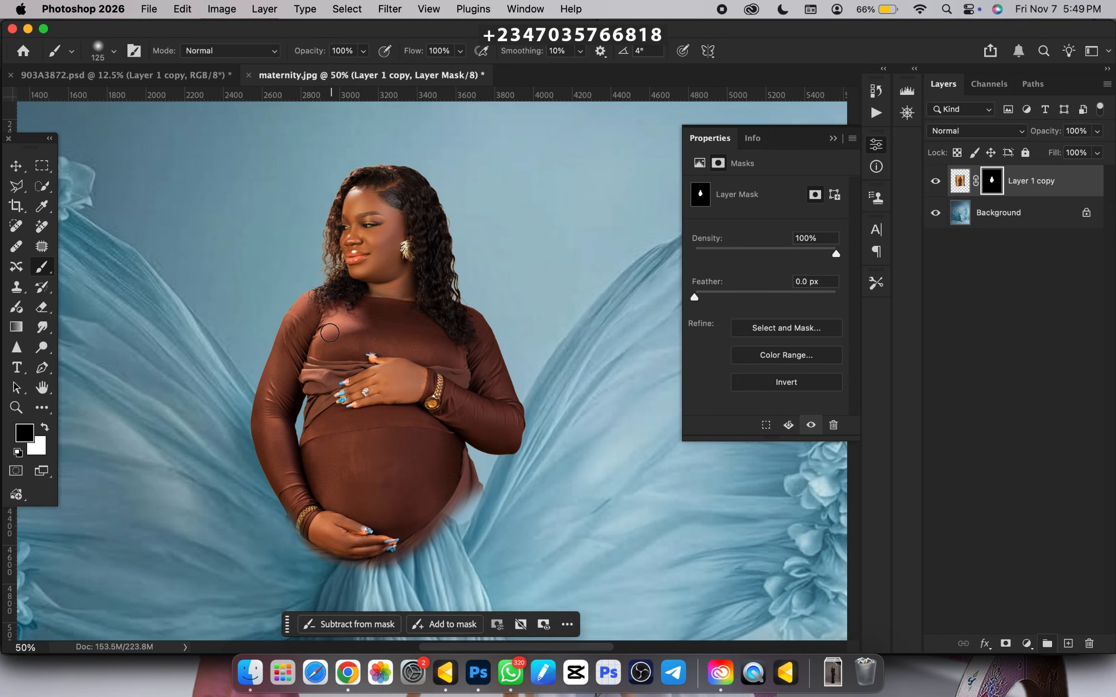
{"action": "left_click", "coordinate": [37, 187]}
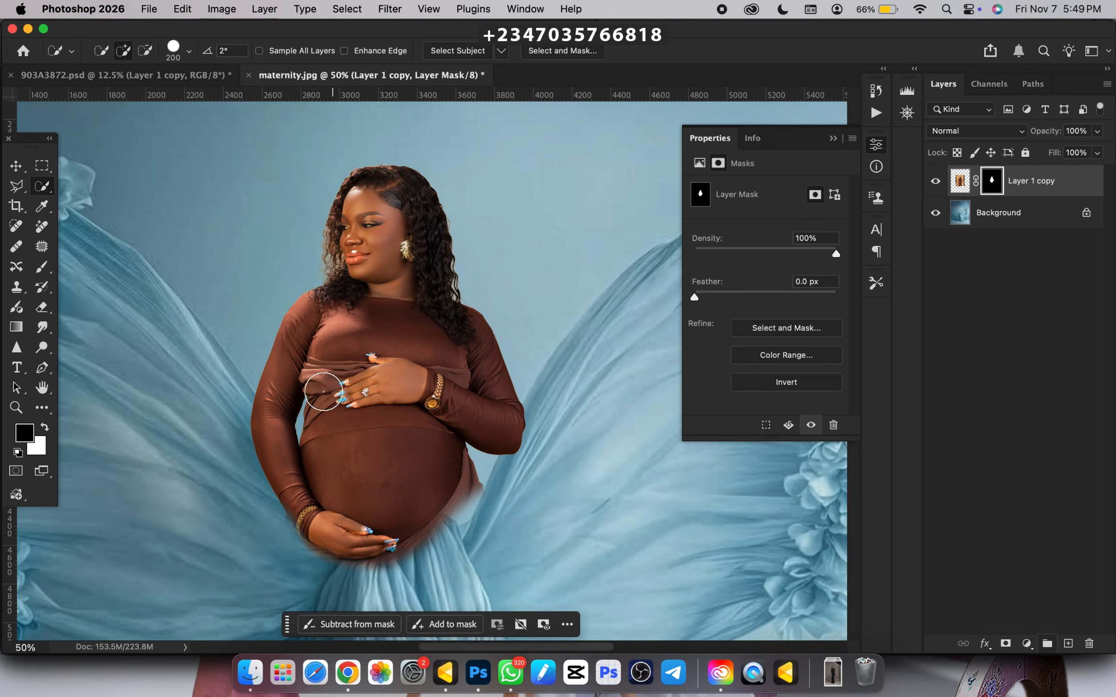
{"action": "key", "text": "bracketleft"}
{"action": "mouse_move", "coordinate": [316, 327]}
{"action": "left_mouse_down"}
{"action": "mouse_move", "coordinate": [366, 323]}
{"action": "mouse_move", "coordinate": [299, 398]}
{"action": "mouse_move", "coordinate": [316, 449]}
{"action": "mouse_move", "coordinate": [350, 471]}
{"action": "left_mouse_up"}
{"action": "key", "text": "bracketleft"}
{"action": "key", "text": "bracketleft"}
{"action": "key", "text": "bracketleft"}
{"action": "key", "text": "bracketleft"}
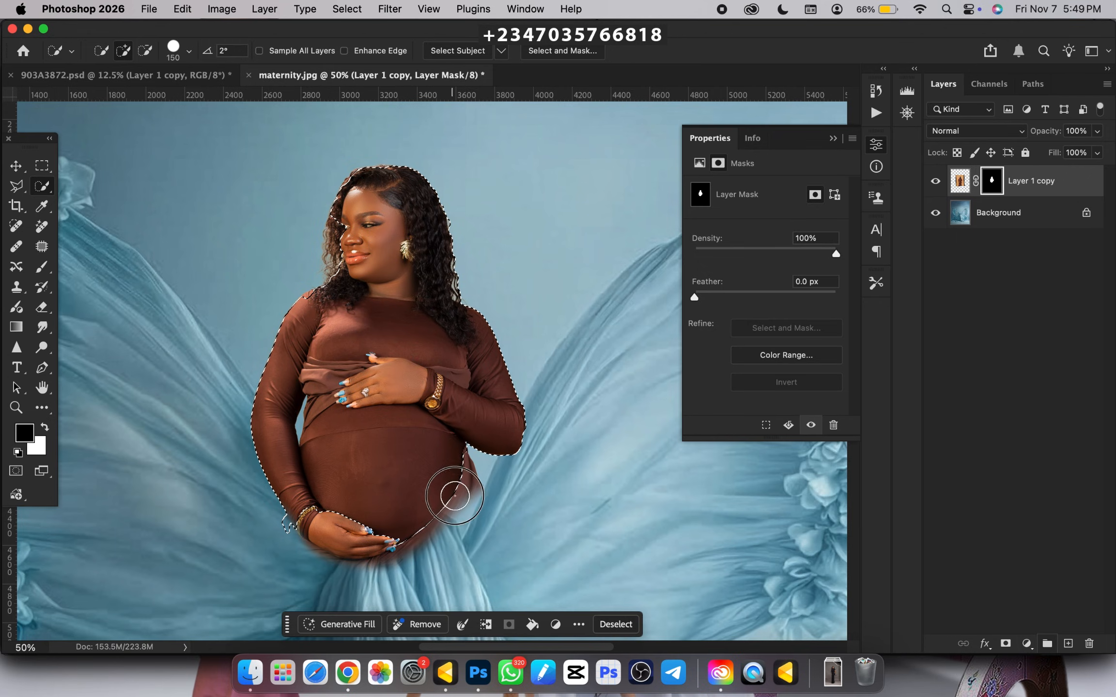
{"action": "mouse_move", "coordinate": [448, 493]}
{"action": "left_mouse_down"}
{"action": "mouse_move", "coordinate": [427, 533]}
{"action": "mouse_move", "coordinate": [417, 564]}
{"action": "mouse_move", "coordinate": [385, 581]}
{"action": "mouse_move", "coordinate": [343, 571]}
{"action": "left_mouse_up"}
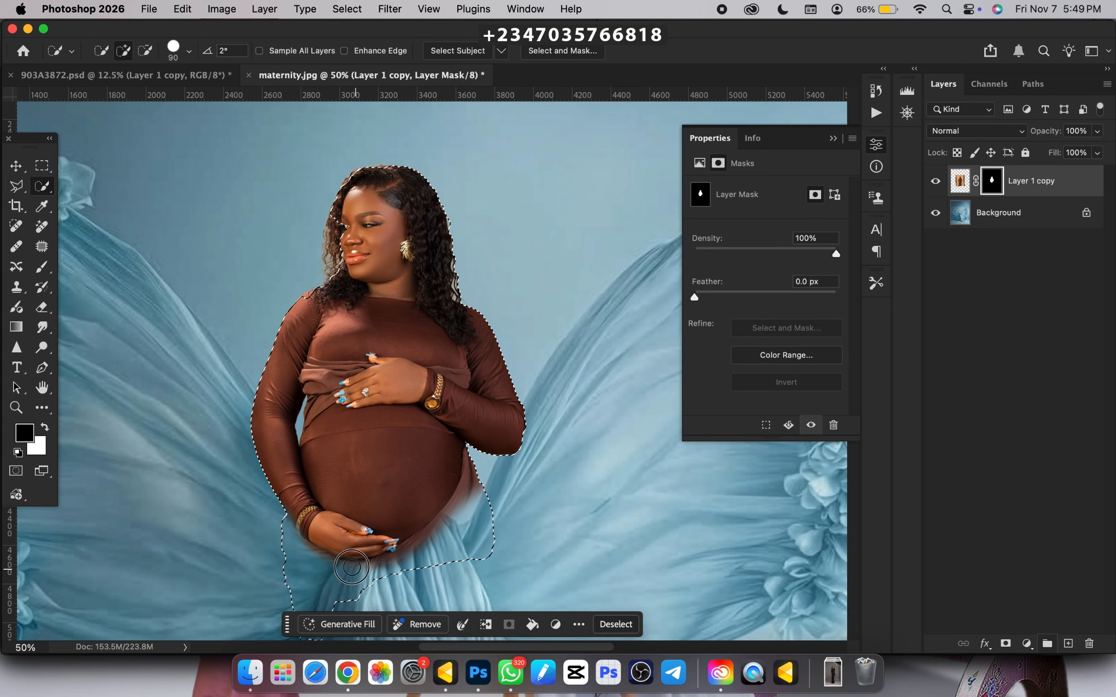
- Subtract the head, hair and hands from the selection with the Polygonal Lasso, leaving only the brown dress selected
{"action": "left_click_drag", "start_coordinate": [363, 389], "coordinate": [348, 257]}
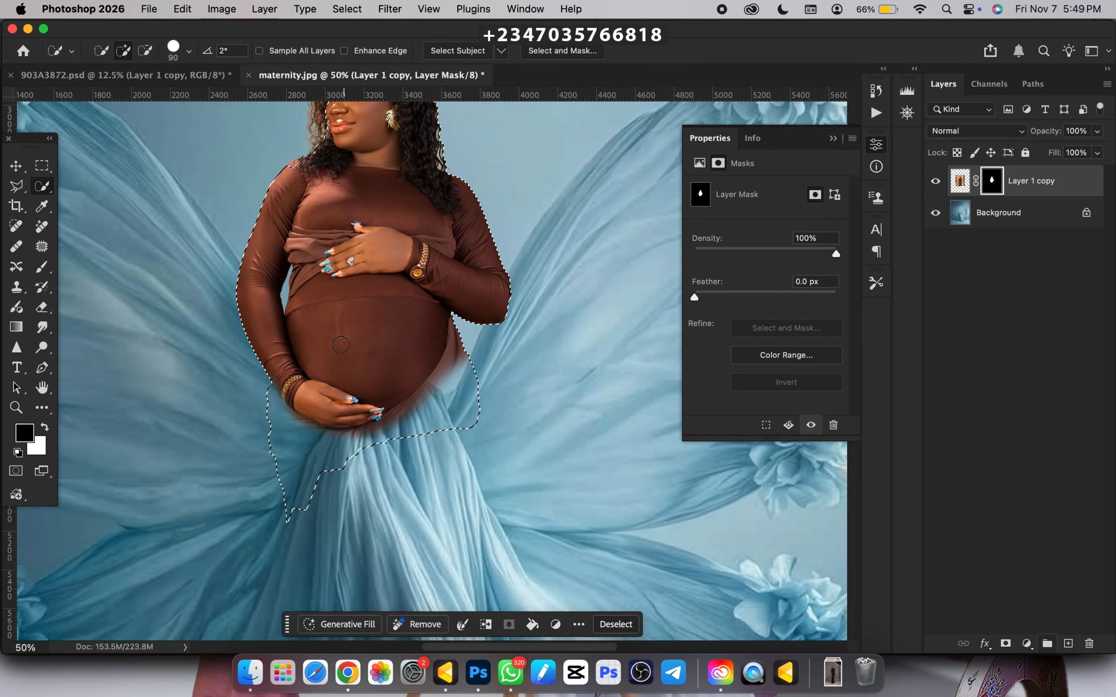
{"action": "key", "text": "super+equal"}
{"action": "left_click_drag", "start_coordinate": [416, 405], "coordinate": [416, 405]}
{"action": "scroll", "coordinate": [416, 405], "scroll_direction": "up", "scroll_amount": 10}
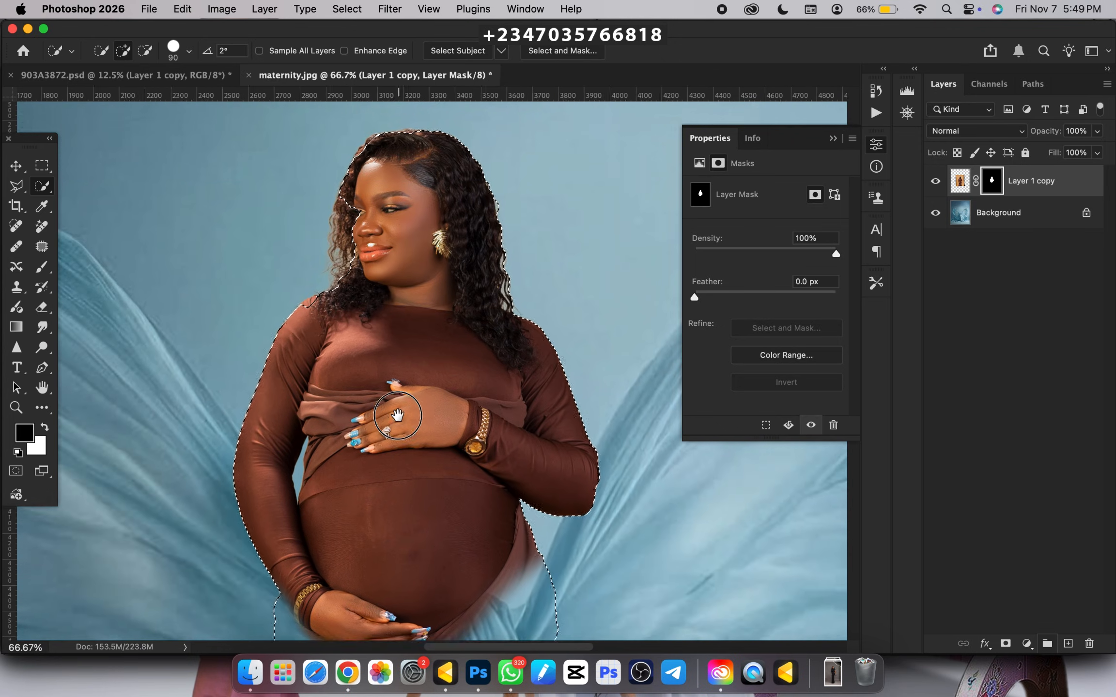
{"action": "right_click", "coordinate": [16, 185]}
{"action": "left_click", "coordinate": [77, 212]}
{"action": "left_click", "coordinate": [137, 50]}
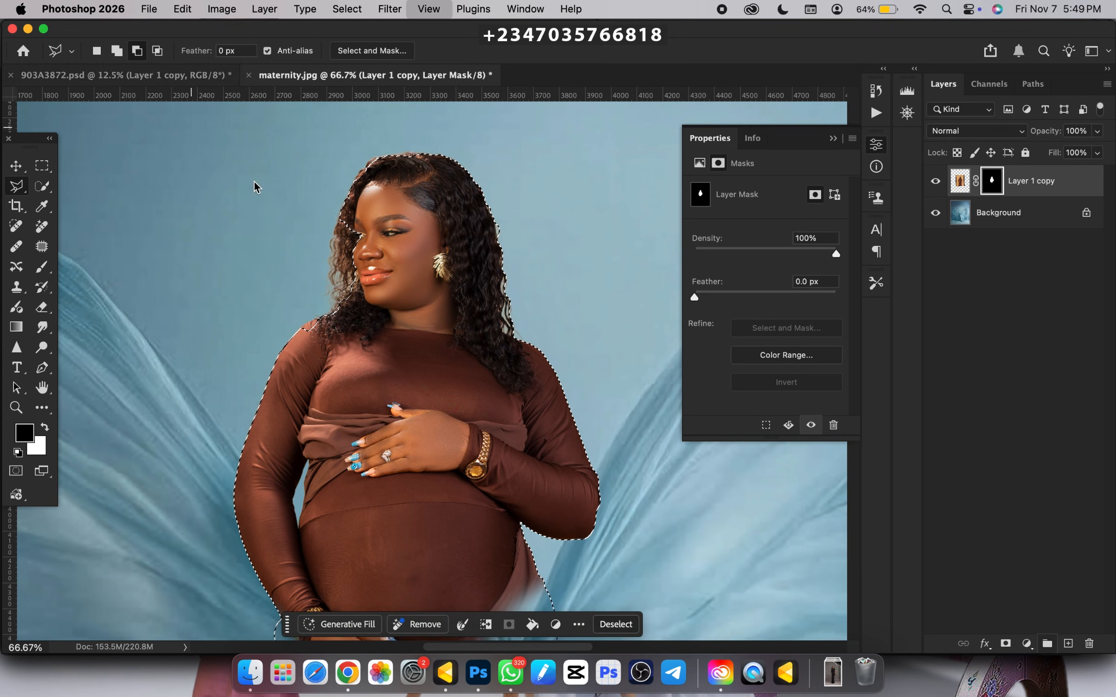
{"action": "key", "text": "super+equal"}
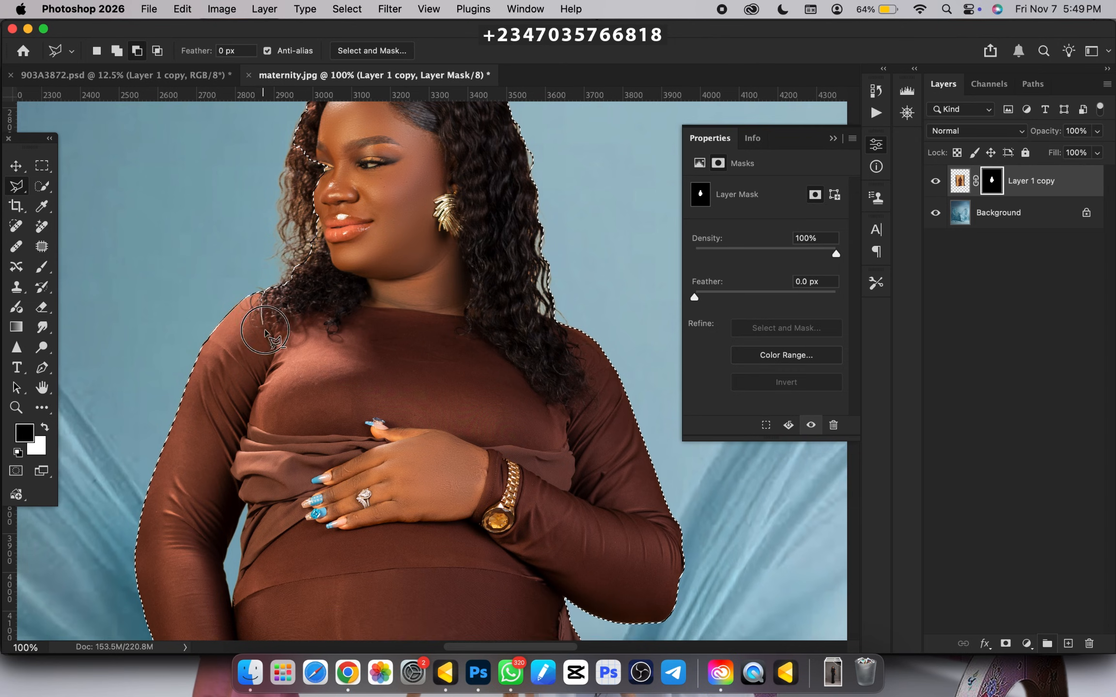
{"action": "scroll", "coordinate": [262, 271], "scroll_direction": "down", "scroll_amount": 15}
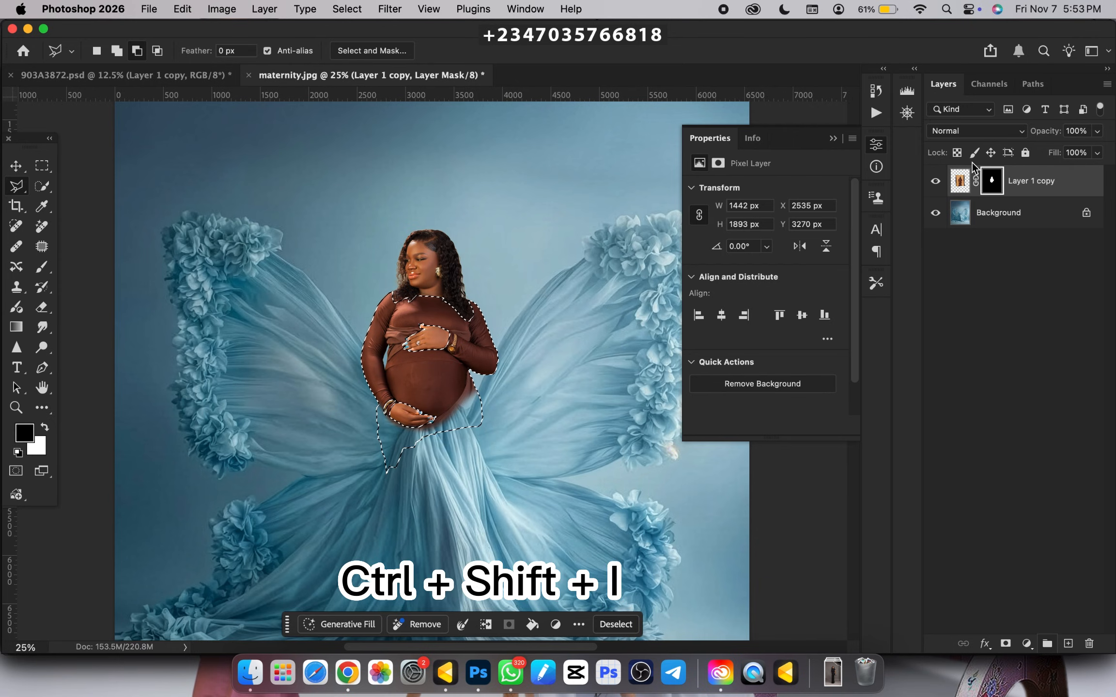
- Copy the selected dress area from Layer 1 copy's image content onto a new layer
{"action": "left_click", "coordinate": [959, 184]}
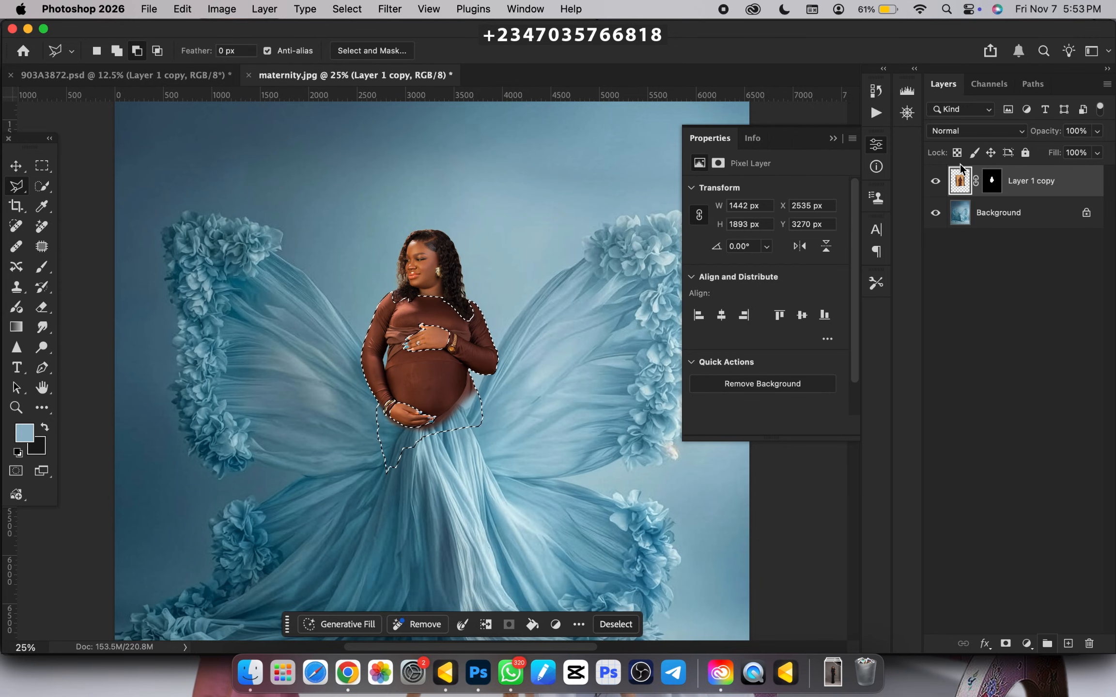
{"action": "key", "text": "super+j"}
{"action": "key", "text": "super+minus"}
{"action": "key", "text": "super+plus"}
{"action": "key", "text": "super+plus"}
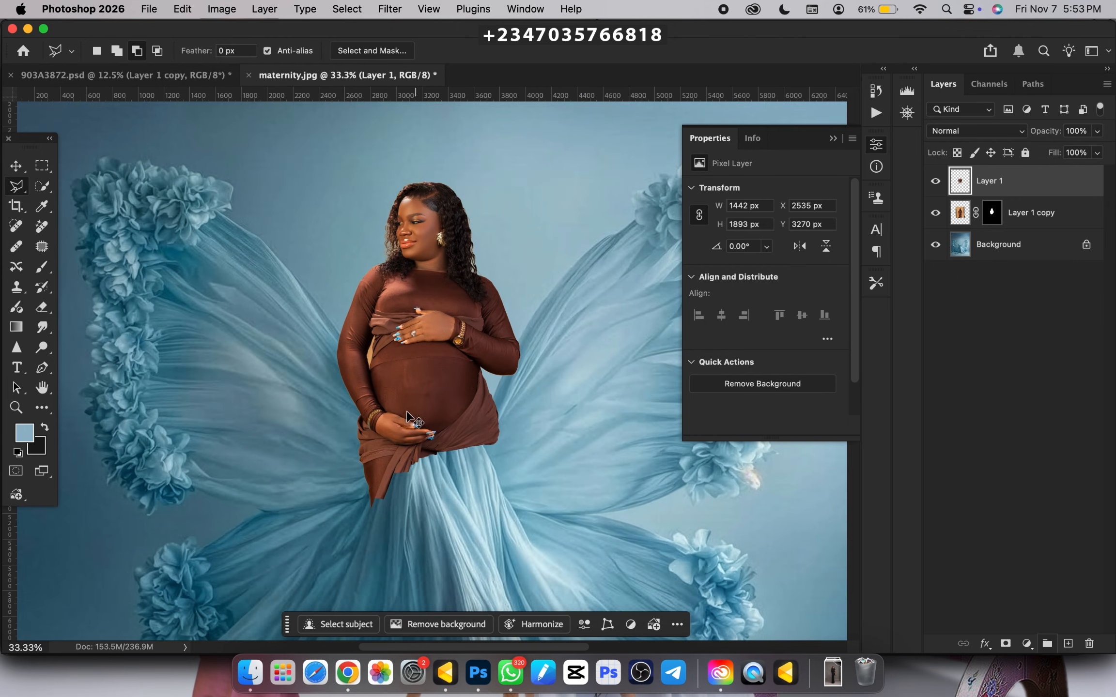
{"action": "key", "text": "super+minus"}
{"action": "mouse_move", "coordinate": [935, 213]}
{"action": "left_mouse_down"}
{"action": "mouse_move", "coordinate": [930, 266]}
{"action": "mouse_move", "coordinate": [936, 210]}
{"action": "left_mouse_up"}
{"action": "key", "text": "super+minus"}
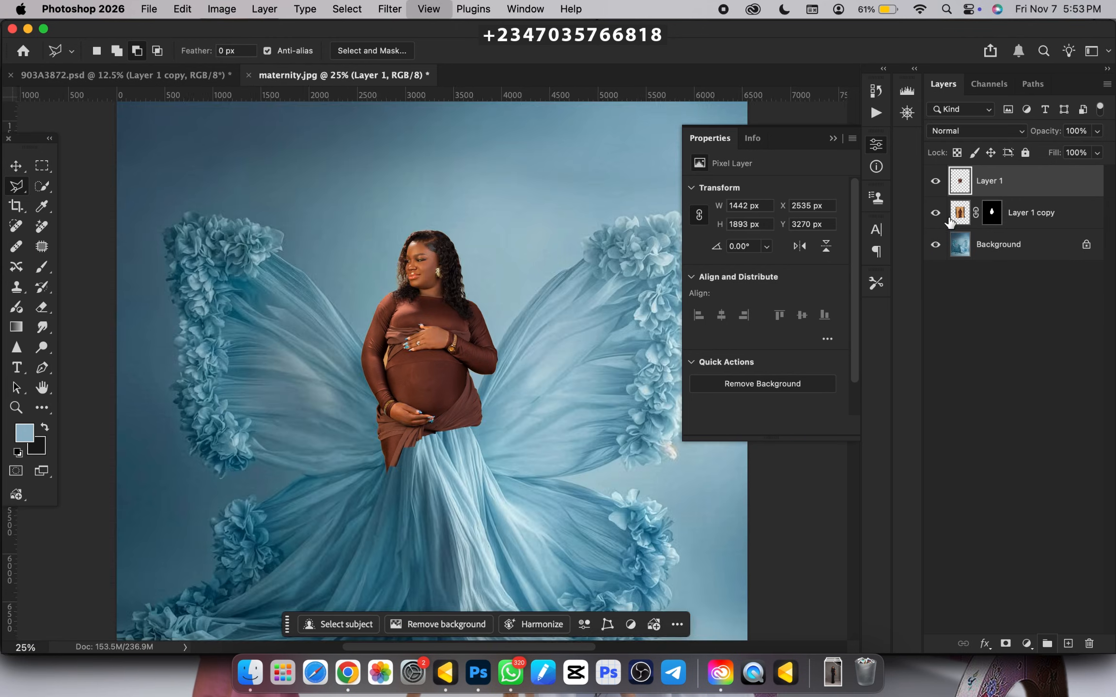
{"action": "key", "text": "super+plus"}
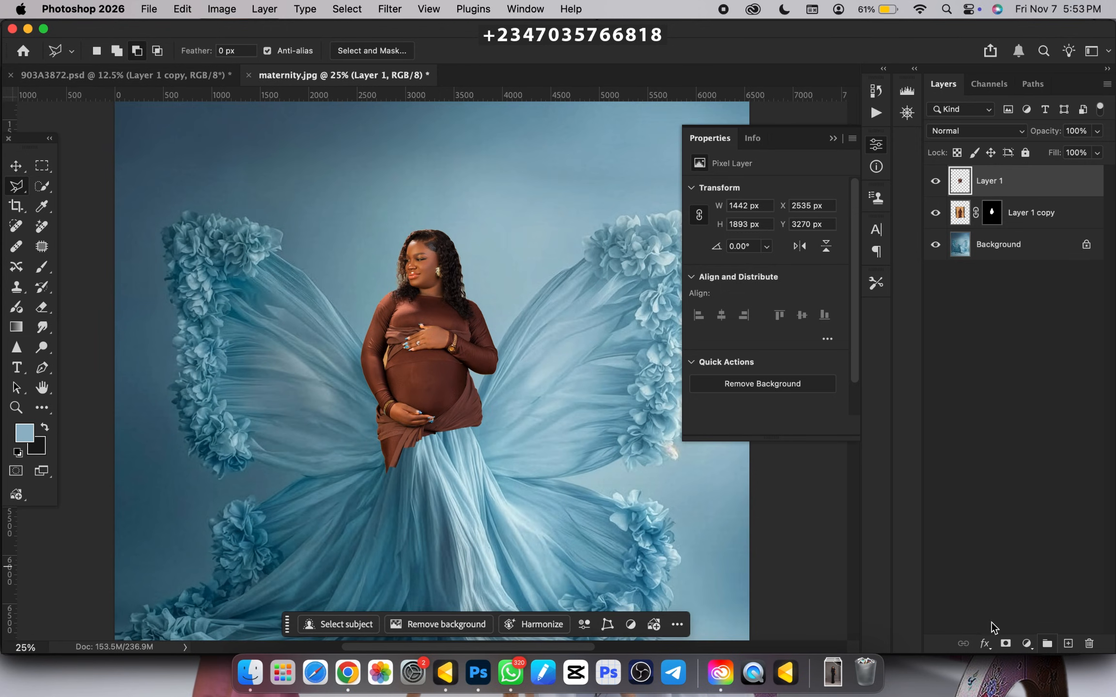
- Add a Hue/Saturation adjustment above Layer 1 and clip it to that dress layer
{"action": "left_click", "coordinate": [1026, 643]}
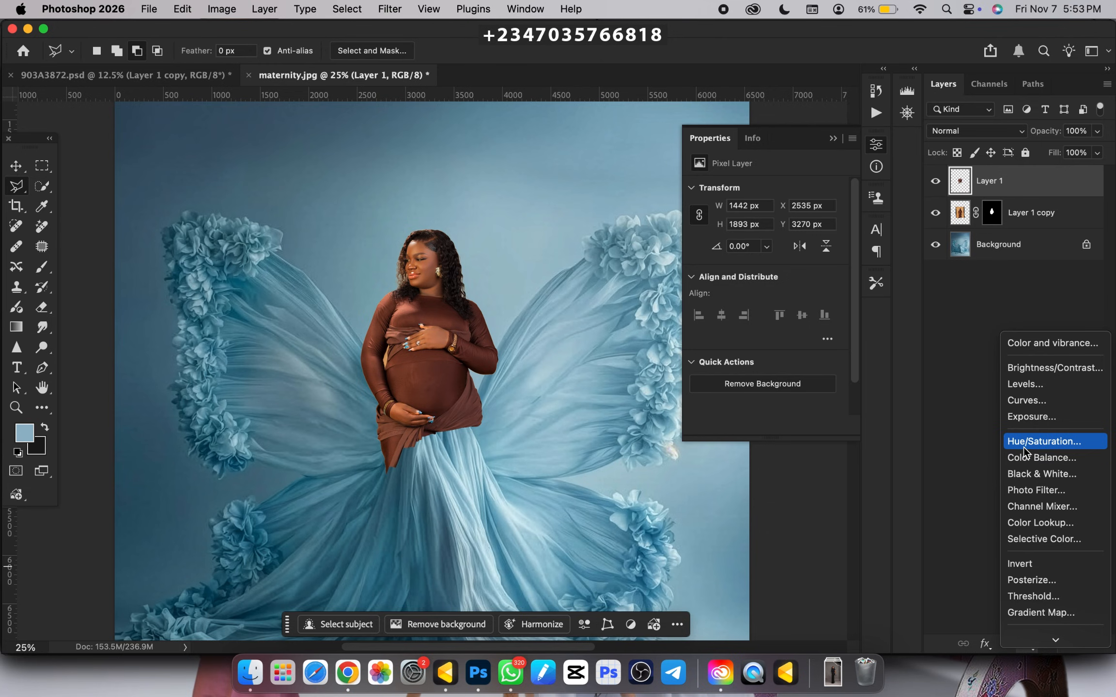
{"action": "left_click", "coordinate": [1006, 385]}
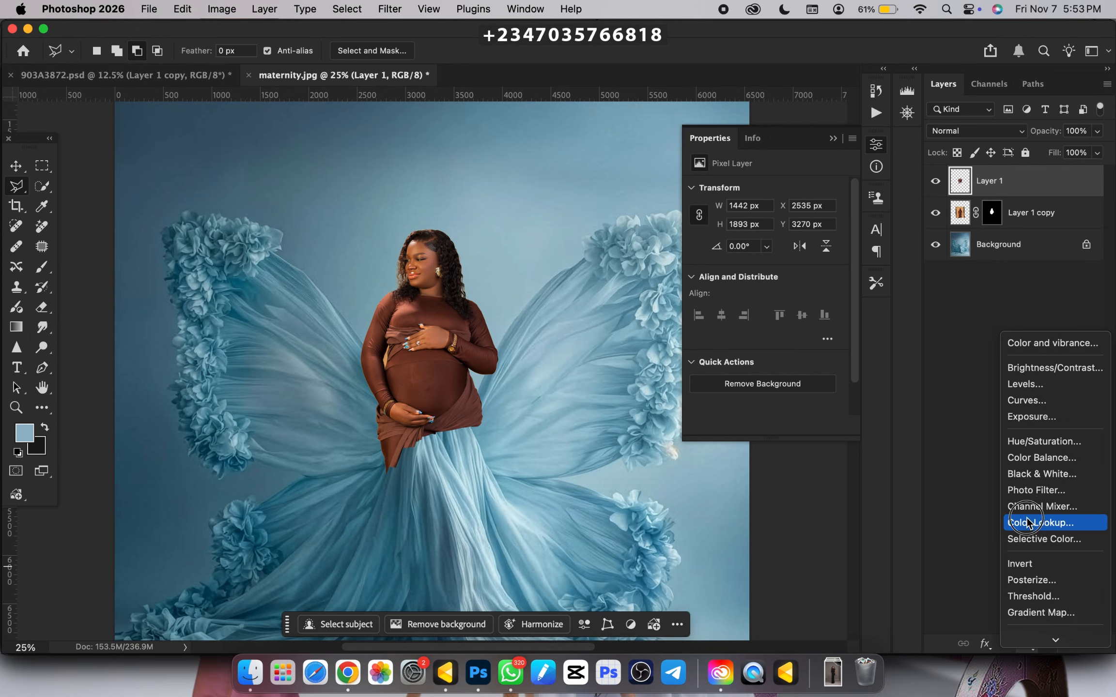
{"action": "left_click", "coordinate": [1036, 441]}
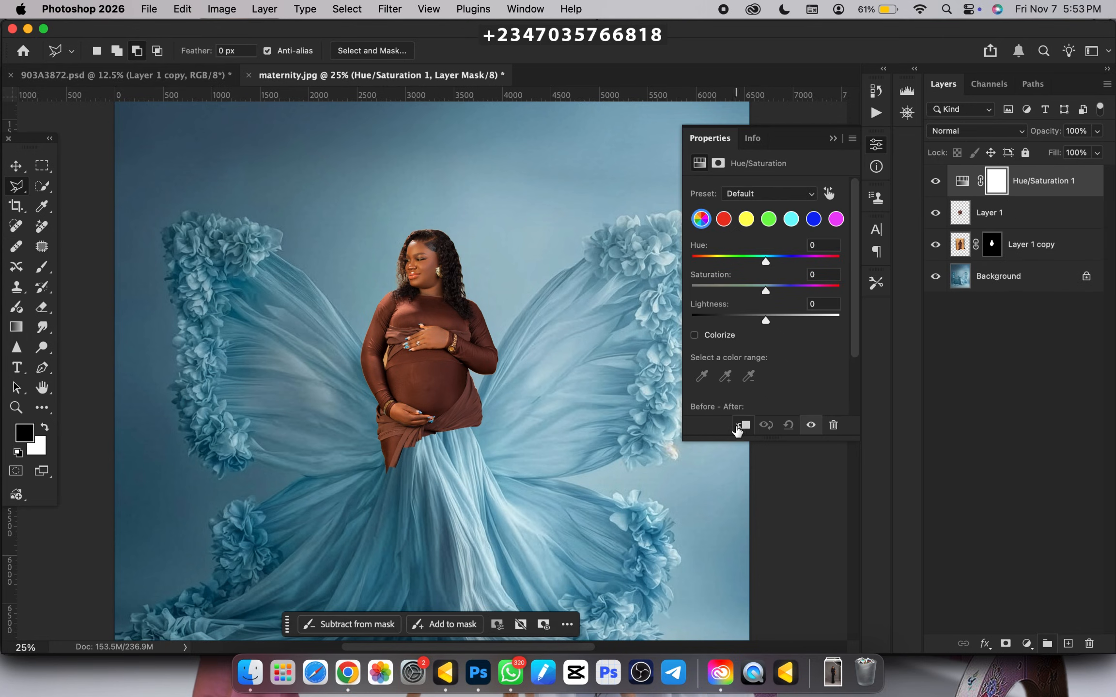
{"action": "left_click", "coordinate": [741, 425]}
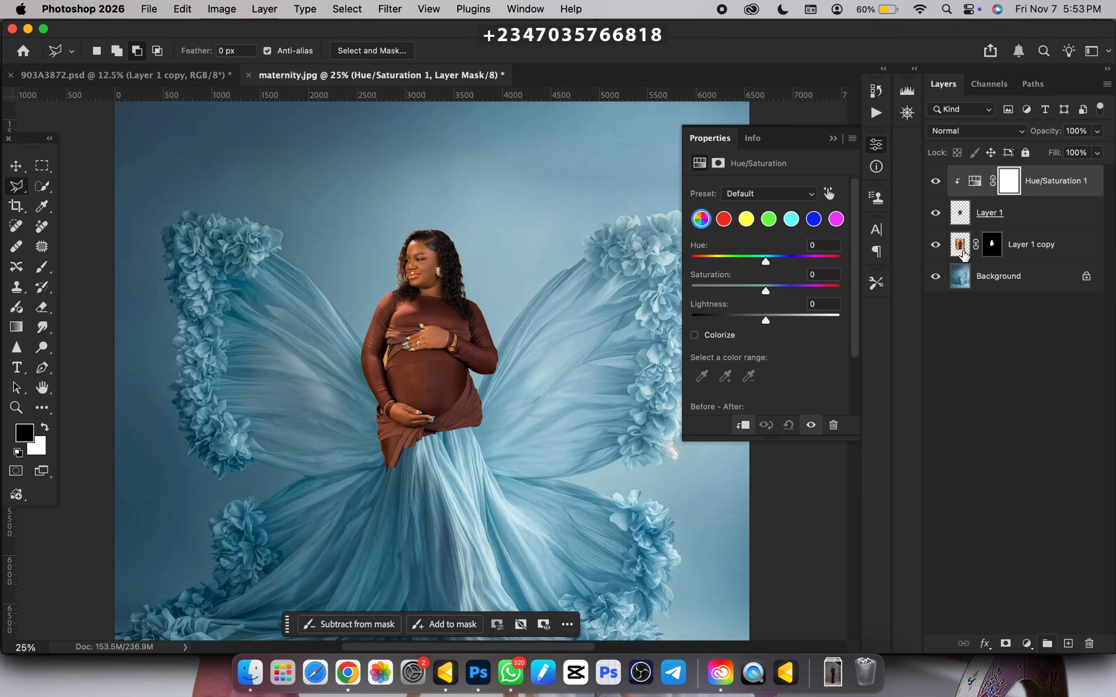
- Colorize the dress blue with hue 198, saturation 34 and lightness +22 in the clipped Hue/Saturation adjustment
{"action": "left_click", "coordinate": [695, 336]}
{"action": "key", "text": "super+minus"}
{"action": "key", "text": "super+plus"}
{"action": "key", "text": "super+plus"}
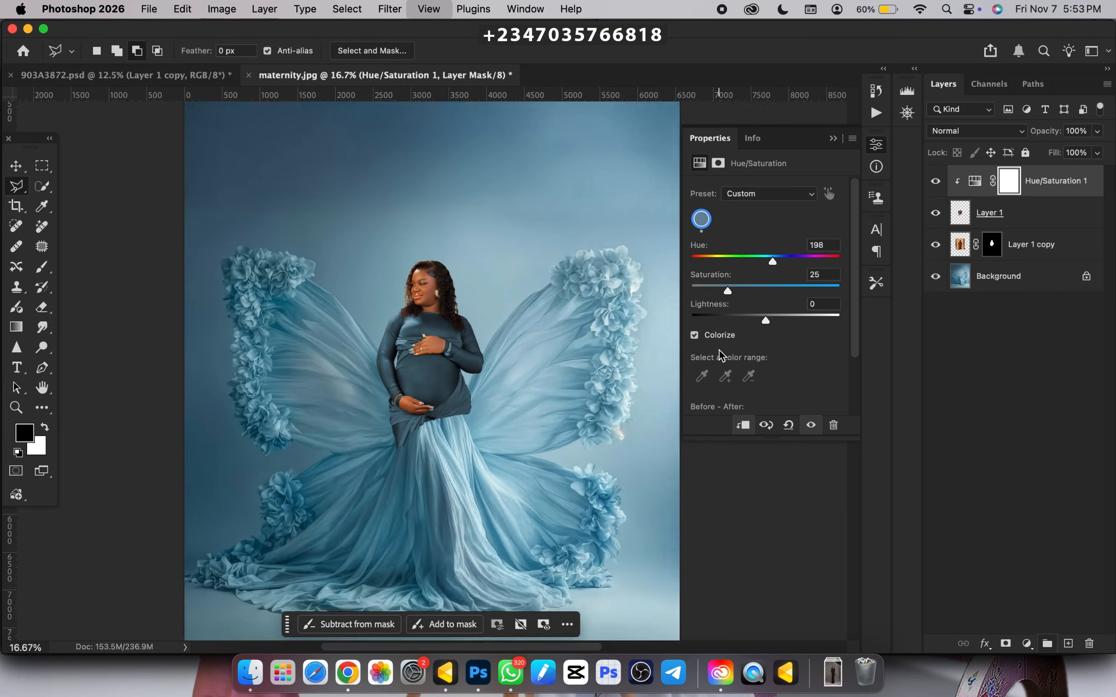
{"action": "key", "text": "super+minus"}
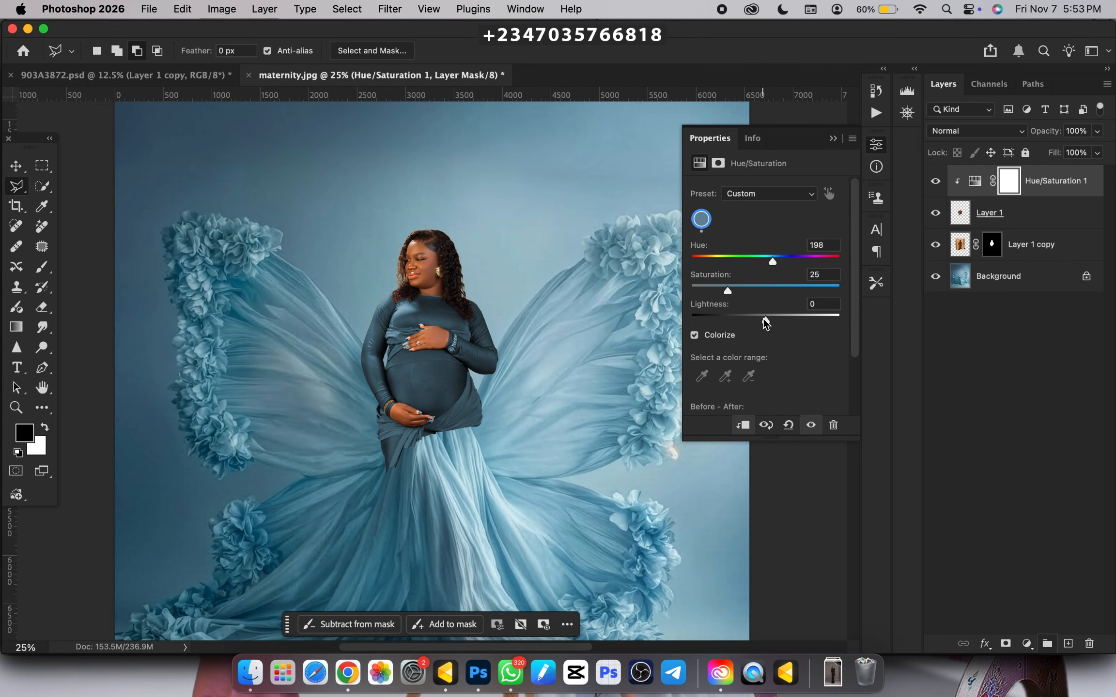
{"action": "left_click_drag", "start_coordinate": [766, 319], "coordinate": [741, 295]}
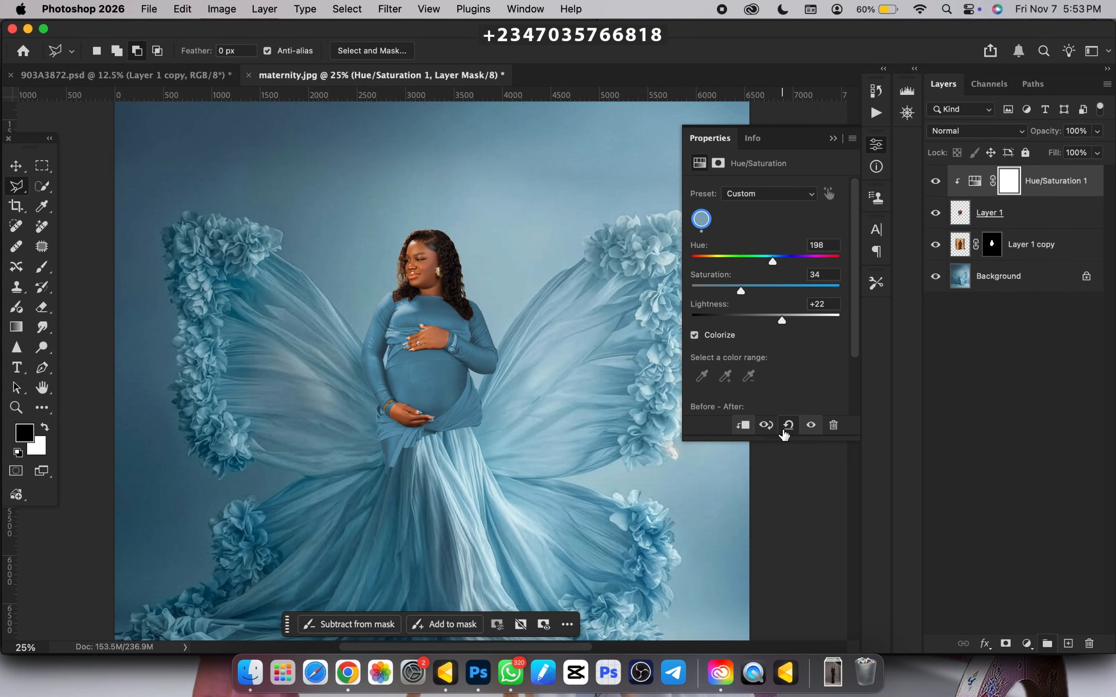
{"action": "key", "text": "Return"}
{"action": "key", "text": "super+plus"}
{"action": "key", "text": "space"}
{"action": "left_click", "coordinate": [514, 312]}
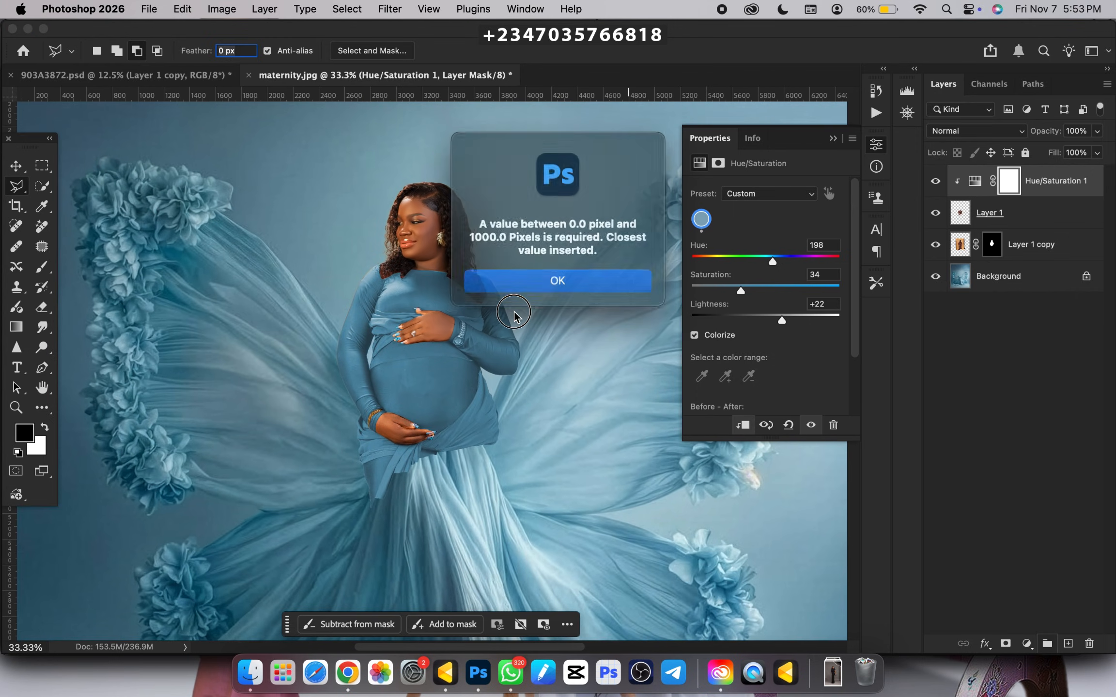
{"action": "left_click", "coordinate": [533, 283]}
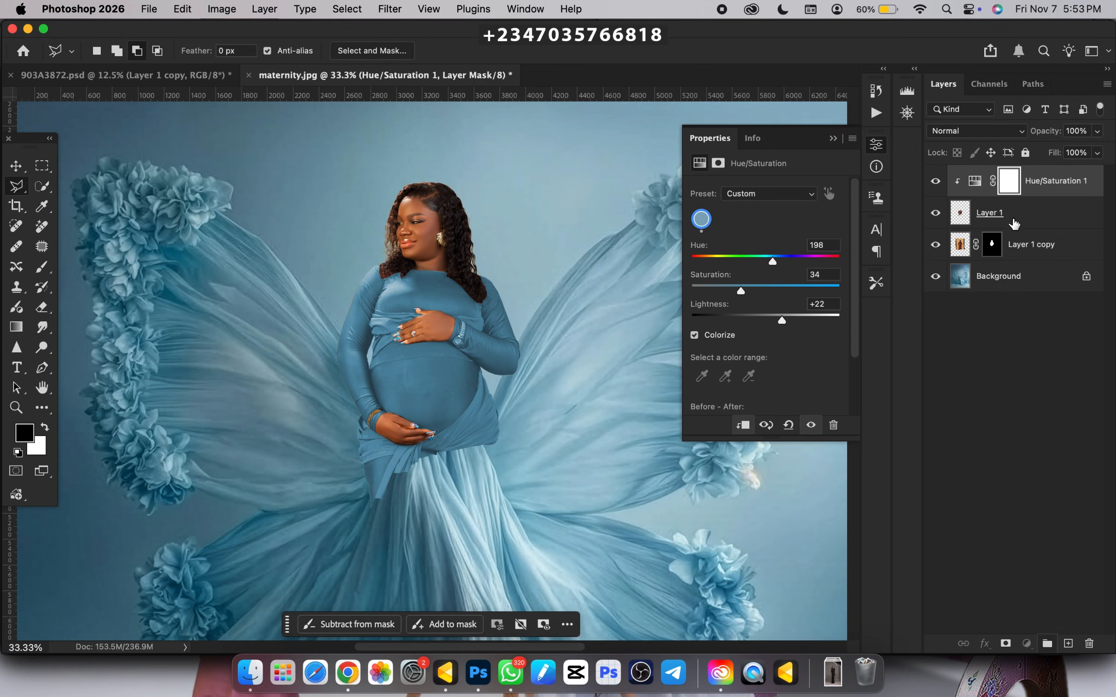
- Add a white layer mask to the copied dress on Layer 1 and activate the Brush tool
{"action": "left_click", "coordinate": [958, 216]}
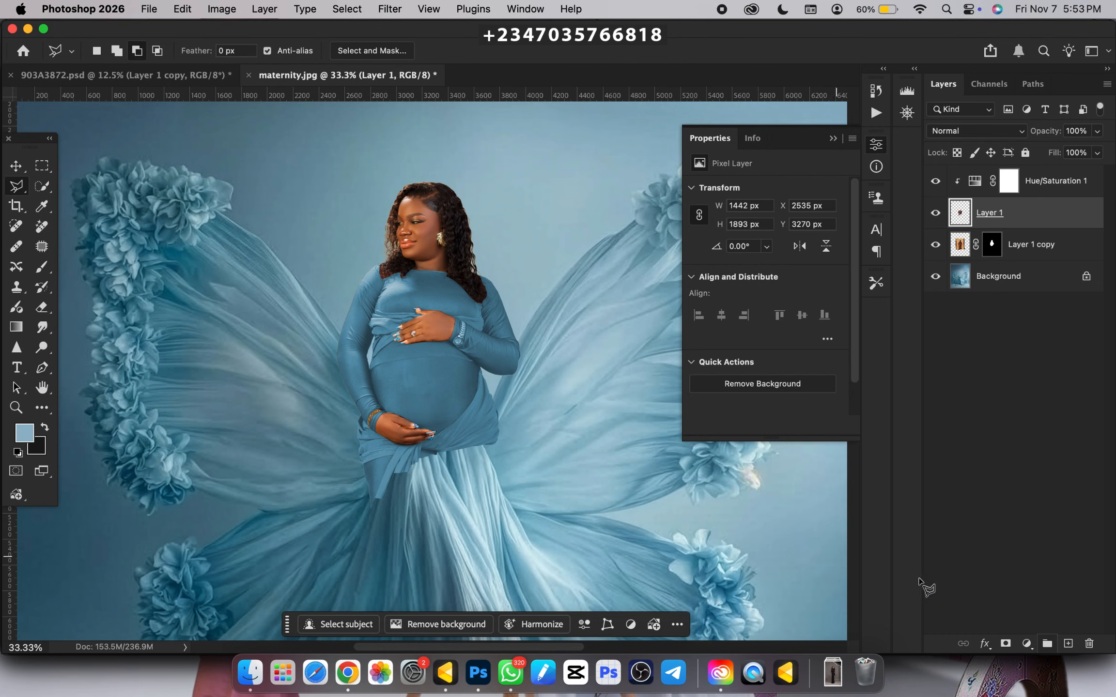
{"action": "left_click", "coordinate": [1001, 643]}
{"action": "key", "text": "b"}
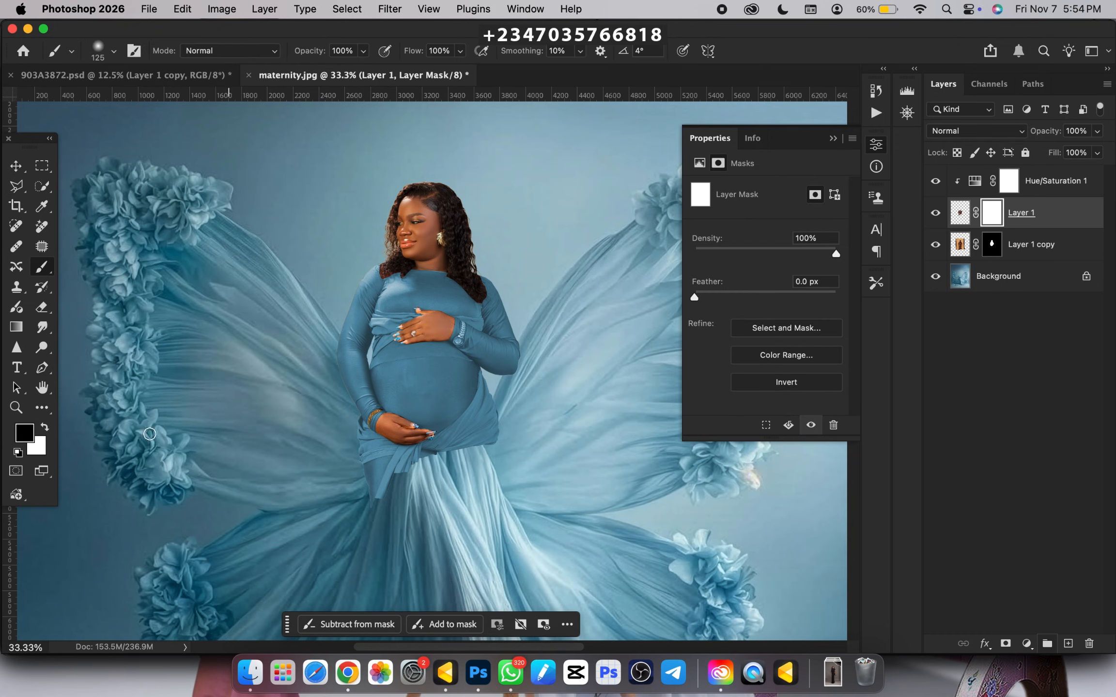
- Paint black on Layer 1's mask to hide the dress below the belly and lower hand, and restore the edge beside the hip with white
{"action": "key", "text": "bracketright"}
{"action": "key", "text": "bracketright"}
{"action": "key", "text": "bracketright"}
{"action": "key", "text": "bracketright"}
{"action": "mouse_move", "coordinate": [349, 460]}
{"action": "left_mouse_down"}
{"action": "mouse_move", "coordinate": [398, 507]}
{"action": "mouse_move", "coordinate": [352, 489]}
{"action": "mouse_move", "coordinate": [372, 483]}
{"action": "mouse_move", "coordinate": [340, 443]}
{"action": "left_mouse_up"}
{"action": "key", "text": "bracketleft"}
{"action": "key", "text": "bracketleft"}
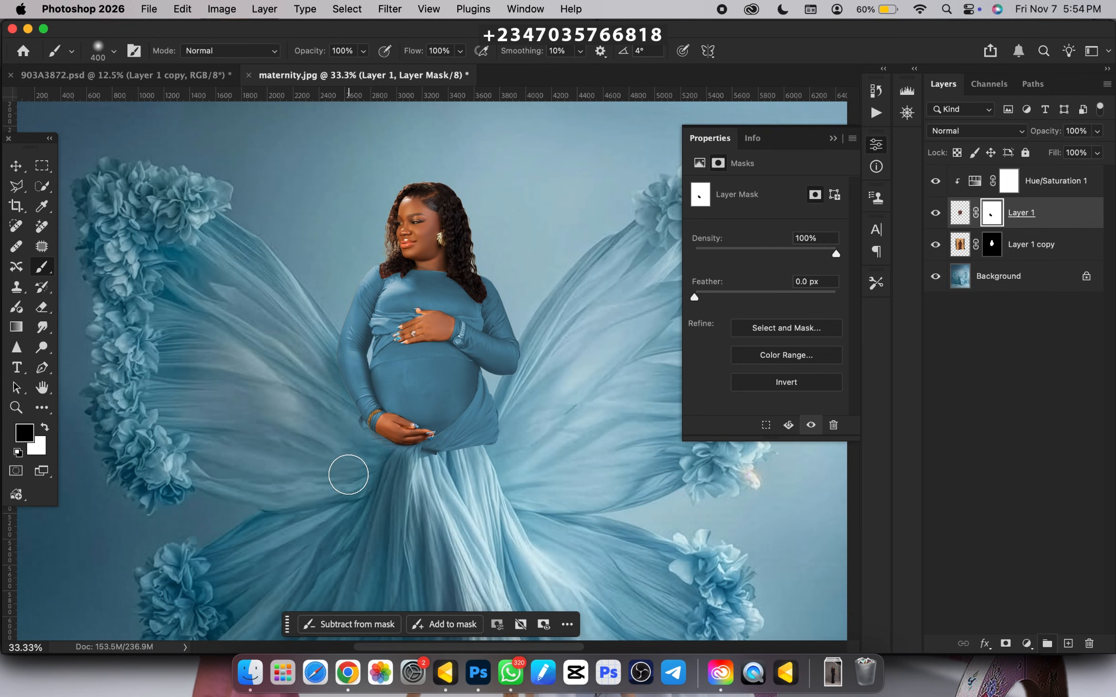
{"action": "mouse_move", "coordinate": [411, 476]}
{"action": "left_mouse_down"}
{"action": "mouse_move", "coordinate": [509, 456]}
{"action": "mouse_move", "coordinate": [452, 484]}
{"action": "mouse_move", "coordinate": [500, 455]}
{"action": "mouse_move", "coordinate": [479, 492]}
{"action": "mouse_move", "coordinate": [514, 420]}
{"action": "mouse_move", "coordinate": [452, 488]}
{"action": "mouse_move", "coordinate": [489, 449]}
{"action": "mouse_move", "coordinate": [424, 496]}
{"action": "mouse_move", "coordinate": [523, 413]}
{"action": "mouse_move", "coordinate": [507, 412]}
{"action": "mouse_move", "coordinate": [478, 467]}
{"action": "mouse_move", "coordinate": [428, 479]}
{"action": "mouse_move", "coordinate": [459, 457]}
{"action": "mouse_move", "coordinate": [492, 462]}
{"action": "left_mouse_up"}
{"action": "key", "text": "bracketright"}
{"action": "key", "text": "bracketleft"}
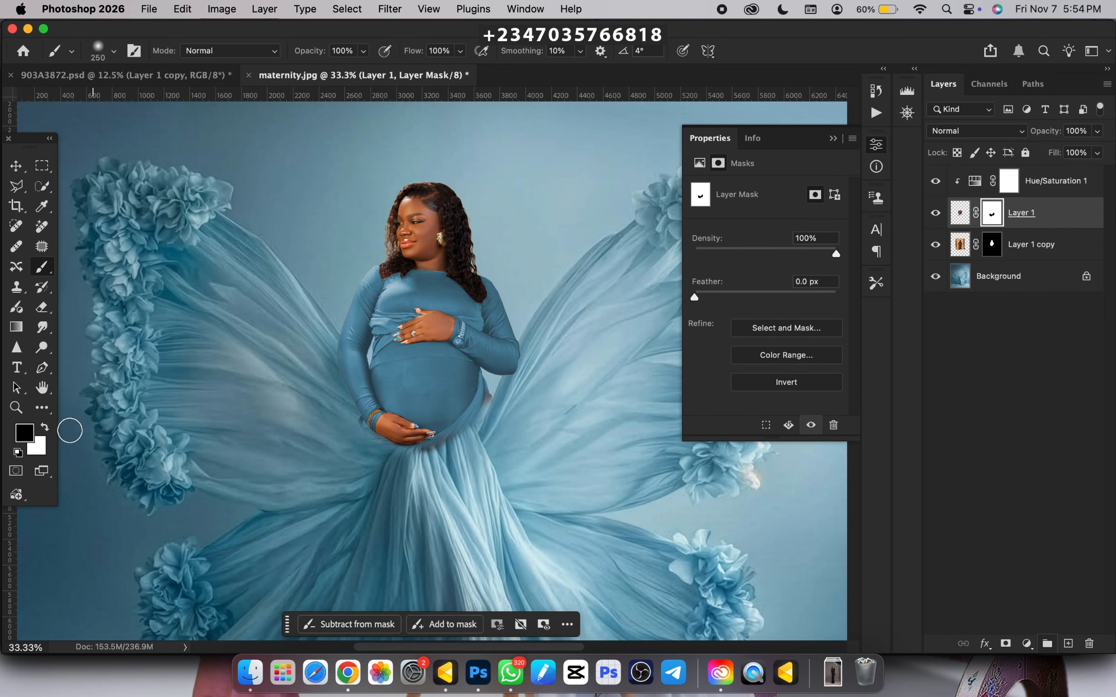
{"action": "left_click", "coordinate": [45, 427]}
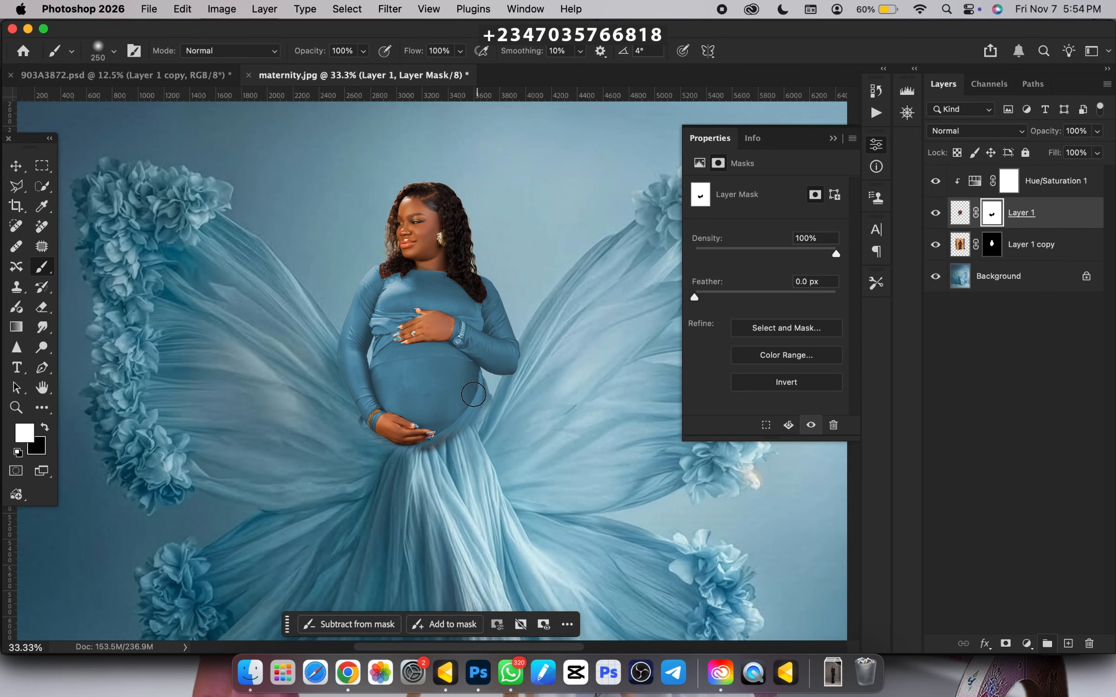
- Examine how the masked dress blends into the fabric skirt, both close up and across the whole composite
{"action": "key", "text": "super+minus"}
{"action": "key", "text": "super+minus"}
{"action": "key", "text": "super+minus"}
{"action": "key", "text": "super+minus"}
{"action": "key", "text": "super+plus"}
{"action": "key", "text": "super+plus"}
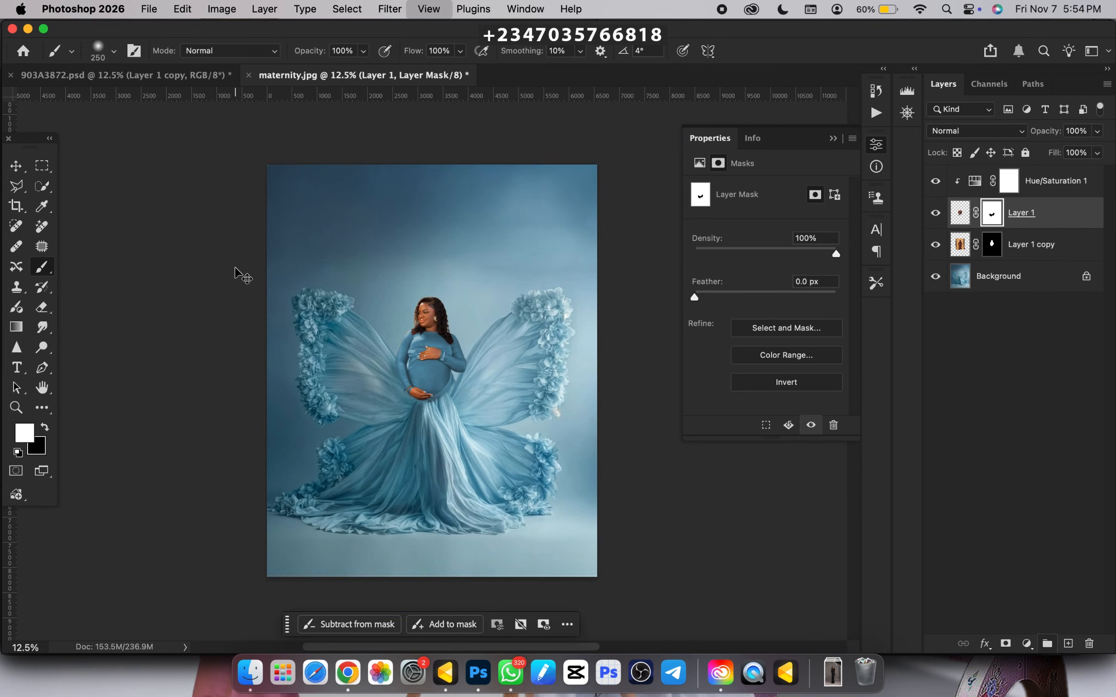
{"action": "key", "text": "super+minus"}
{"action": "key", "text": "super+minus"}
{"action": "key", "text": "super+plus"}
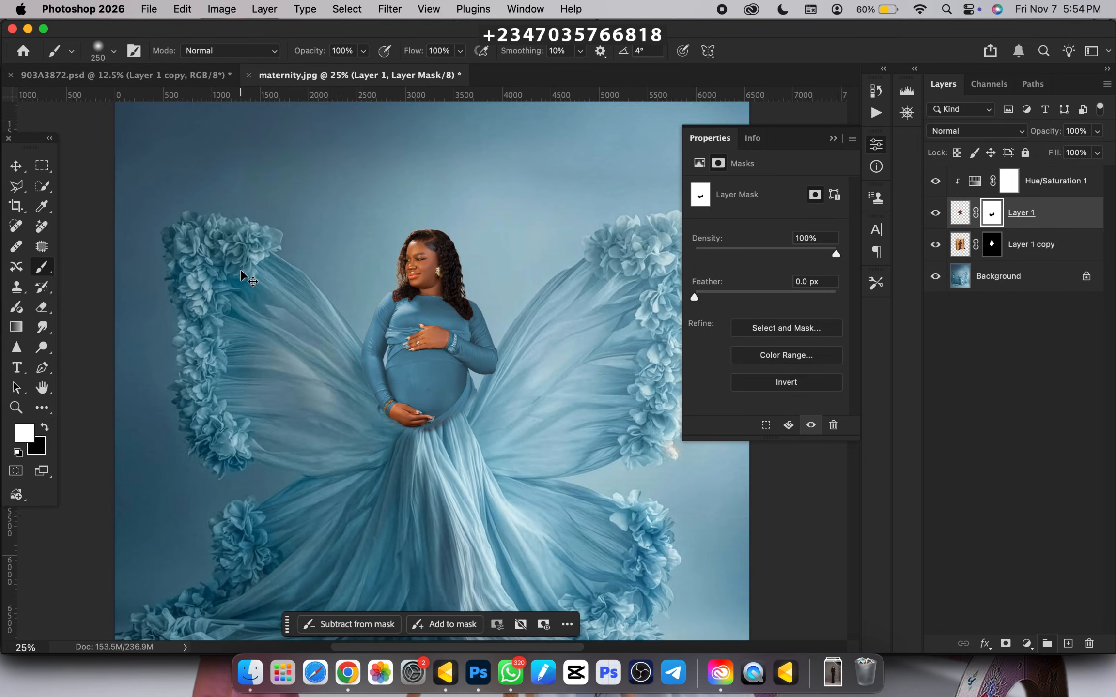
{"action": "key", "text": "super+plus"}
{"action": "key", "text": "super+minus"}
{"action": "key", "text": "super+minus"}
{"action": "key", "text": "super+plus"}
{"action": "key", "text": "super+minus"}
{"action": "key", "text": "super+plus"}
{"action": "key", "text": "super+minus"}
{"action": "key", "text": "super+plus"}
{"action": "key", "text": "super+plus"}
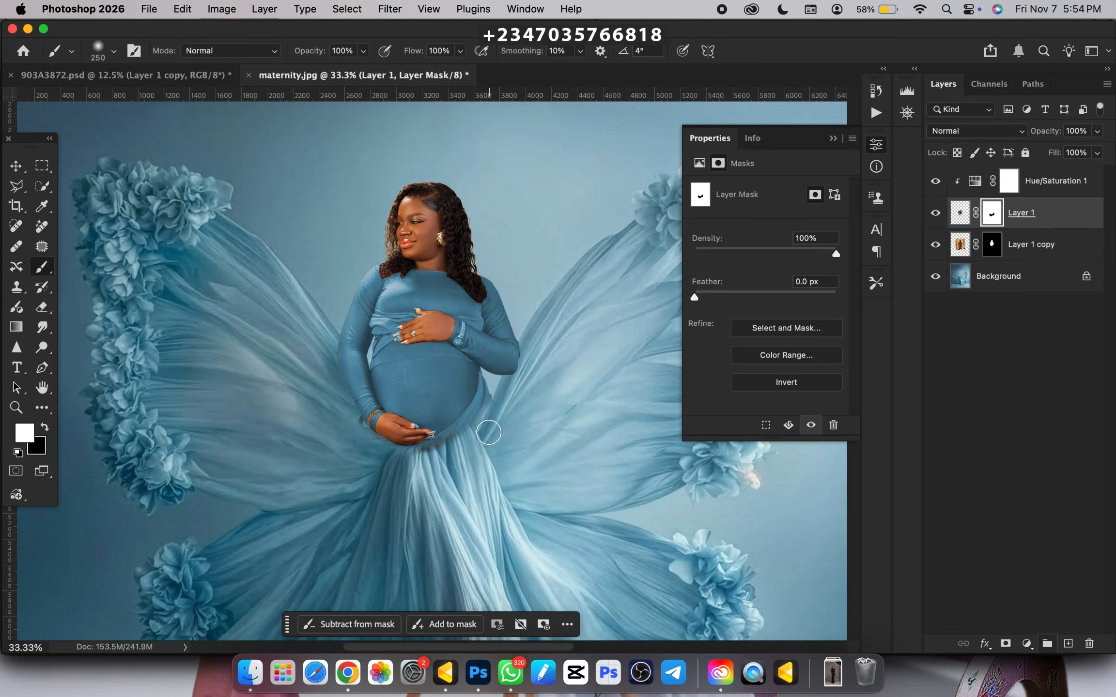
{"action": "key", "text": "super+minus"}
{"action": "key", "text": "super+minus"}
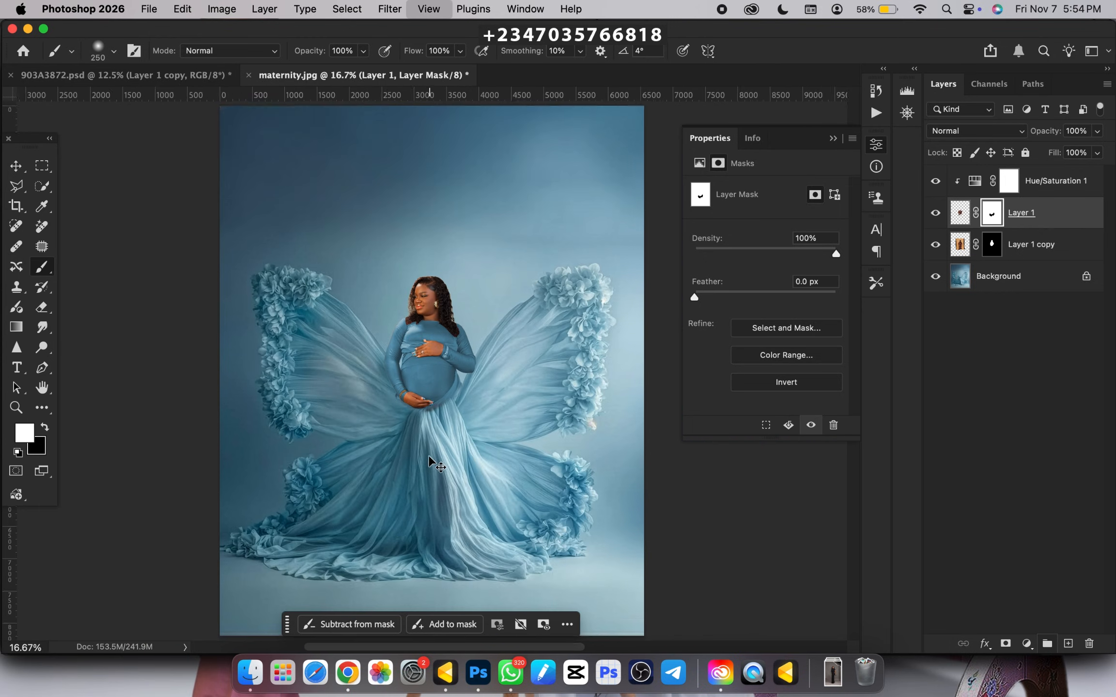
{"action": "key", "text": "super+plus"}
{"action": "key", "text": "super+minus"}
{"action": "key", "text": "super+minus"}
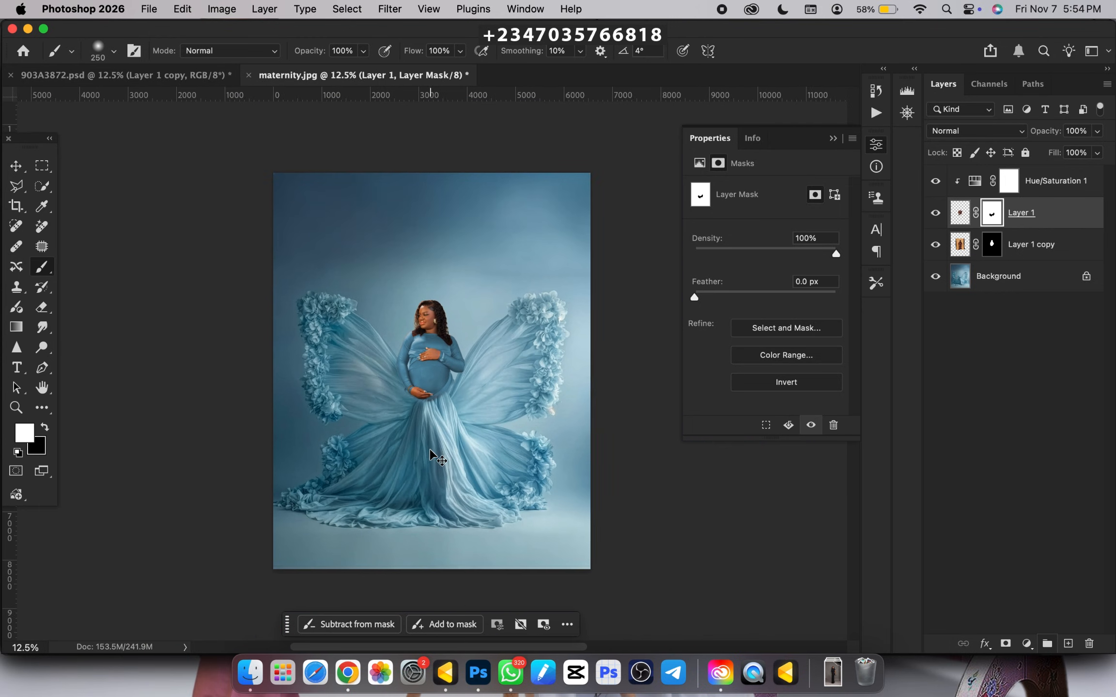
{"action": "key", "text": "super+plus"}
{"action": "key", "text": "super+plus"}
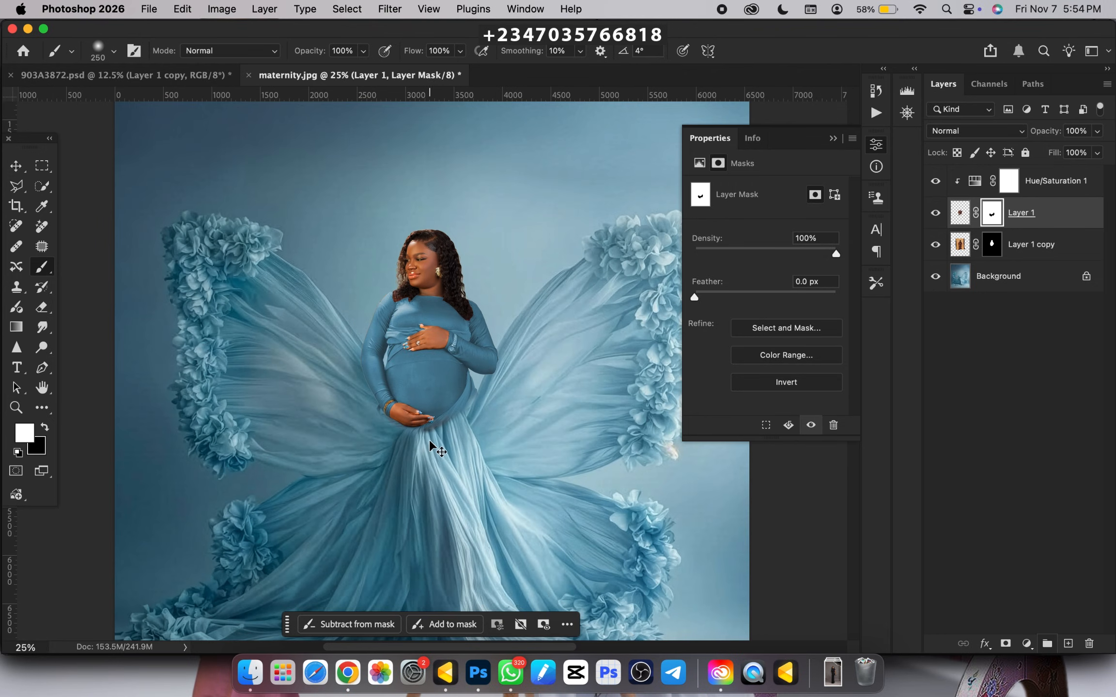
- Brighten the dress pixels on Layer 1 by raising the Curves line, and reactivate the Brush tool
{"action": "left_click", "coordinate": [960, 214]}
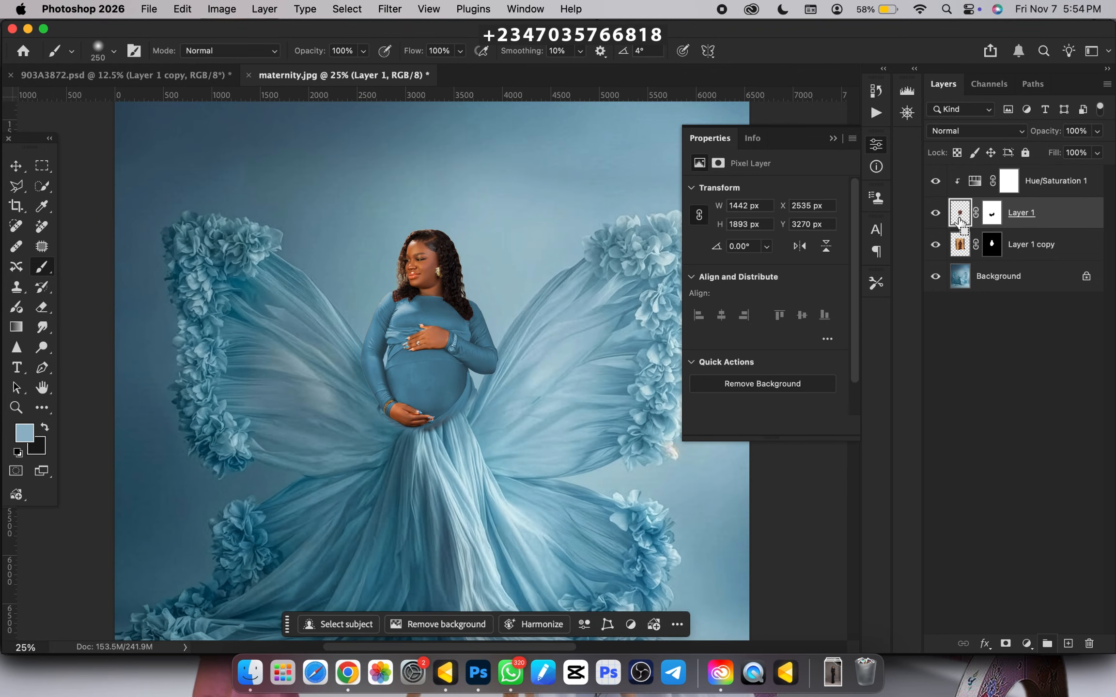
{"action": "key", "text": "super+m"}
{"action": "left_click_drag", "start_coordinate": [751, 346], "coordinate": [735, 317]}
{"action": "key", "text": "Return"}
{"action": "key", "text": "b"}
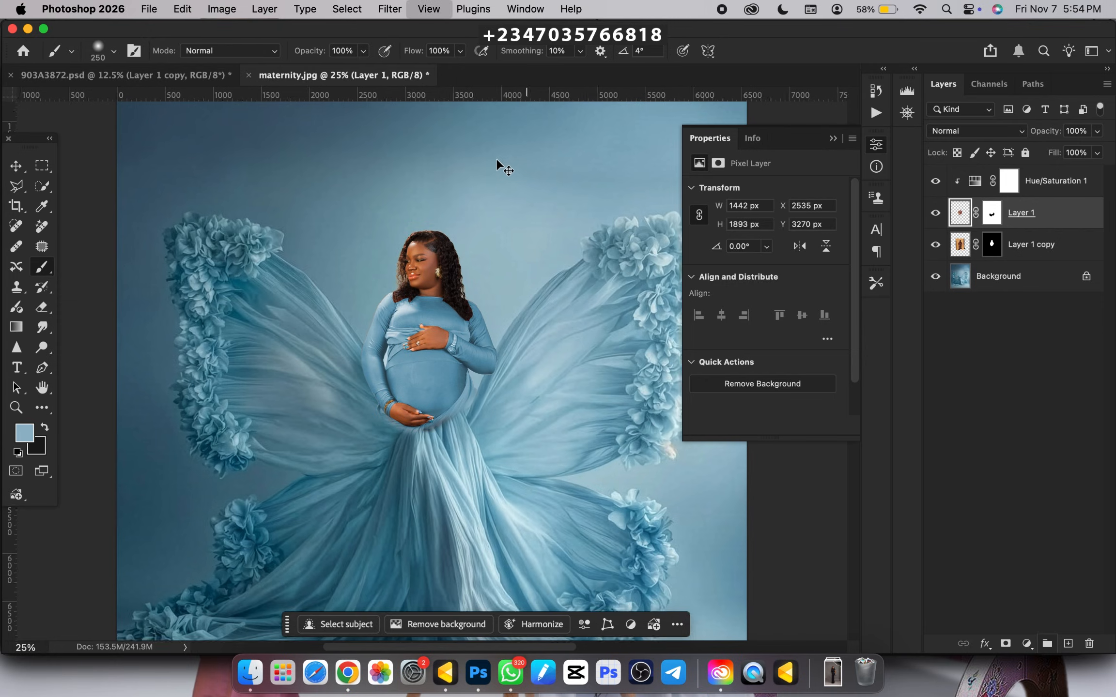
- Examine the brightened dress against the butterfly-wing fabric, both close up and in the full image
{"action": "key", "text": "super+minus"}
{"action": "key", "text": "super+minus"}
{"action": "key", "text": "super+minus"}
{"action": "key", "text": "super+plus"}
{"action": "key", "text": "super+plus"}
{"action": "key", "text": "super+plus"}
{"action": "key", "text": "super+minus"}
{"action": "key", "text": "super+minus"}
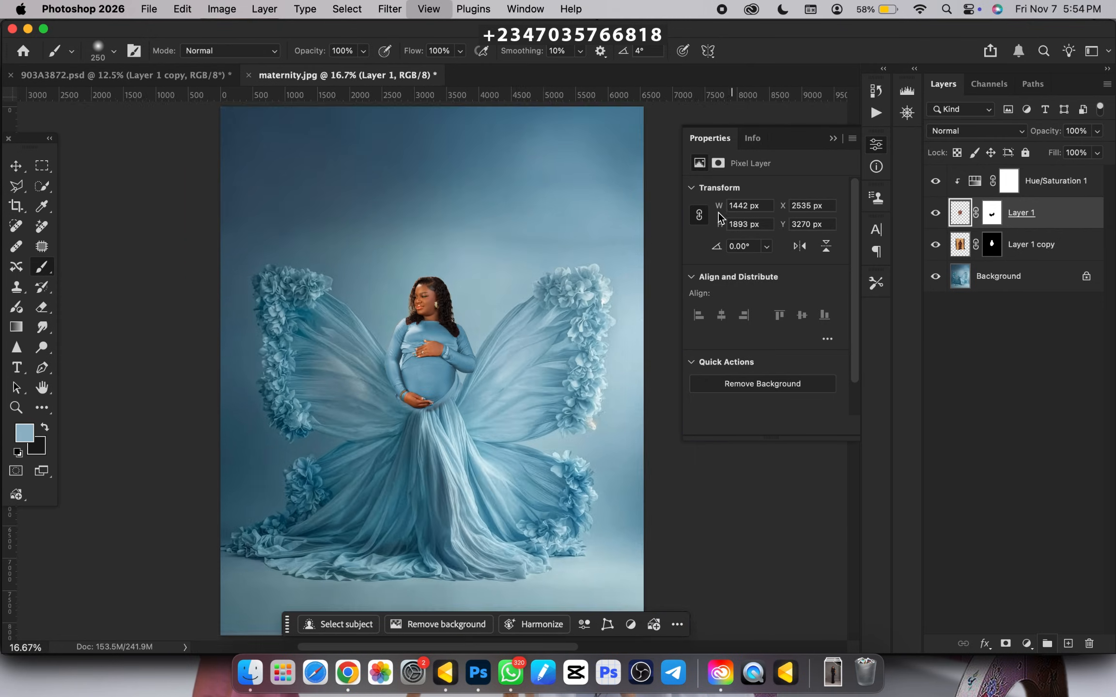